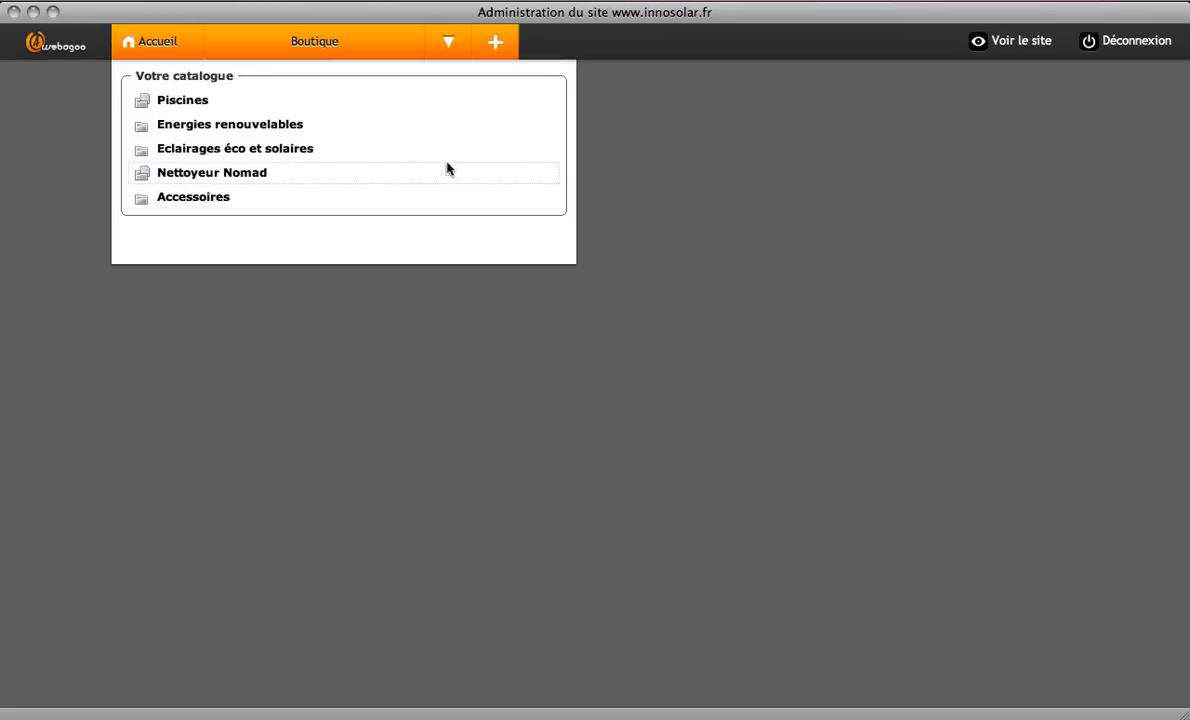
Step: Open the delivery methods, review the Colissimo settings, and return to the shop catalogue
left_click(443, 50)
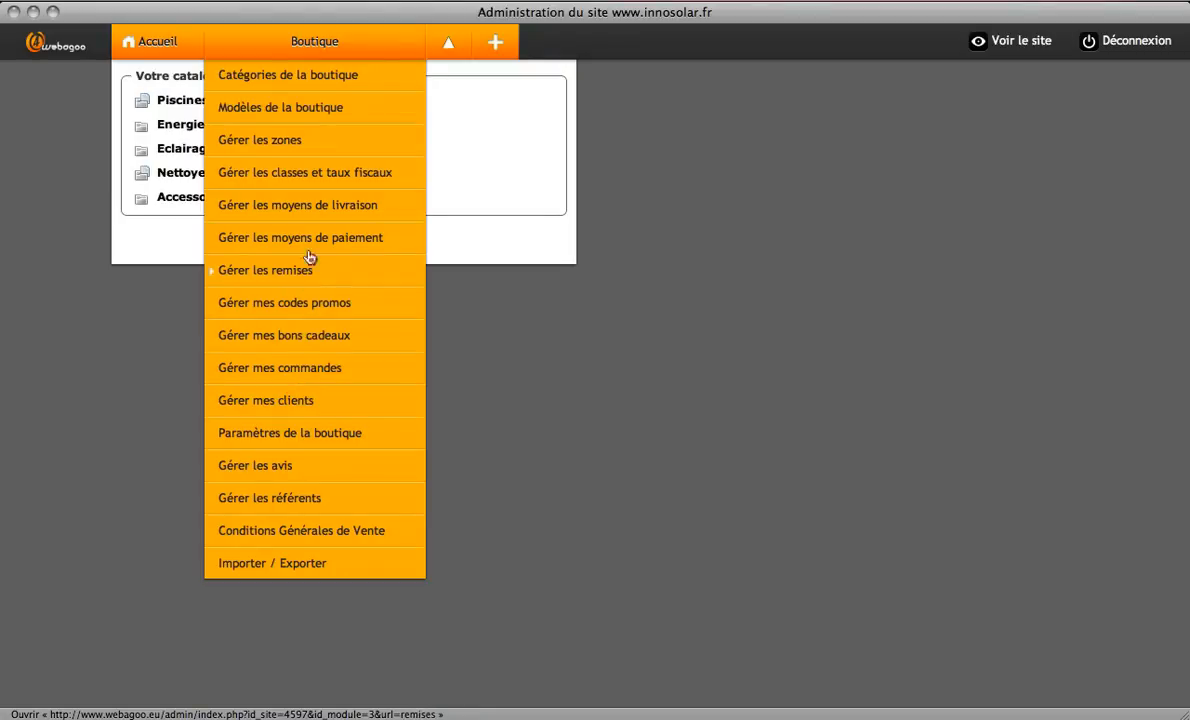
left_click(311, 211)
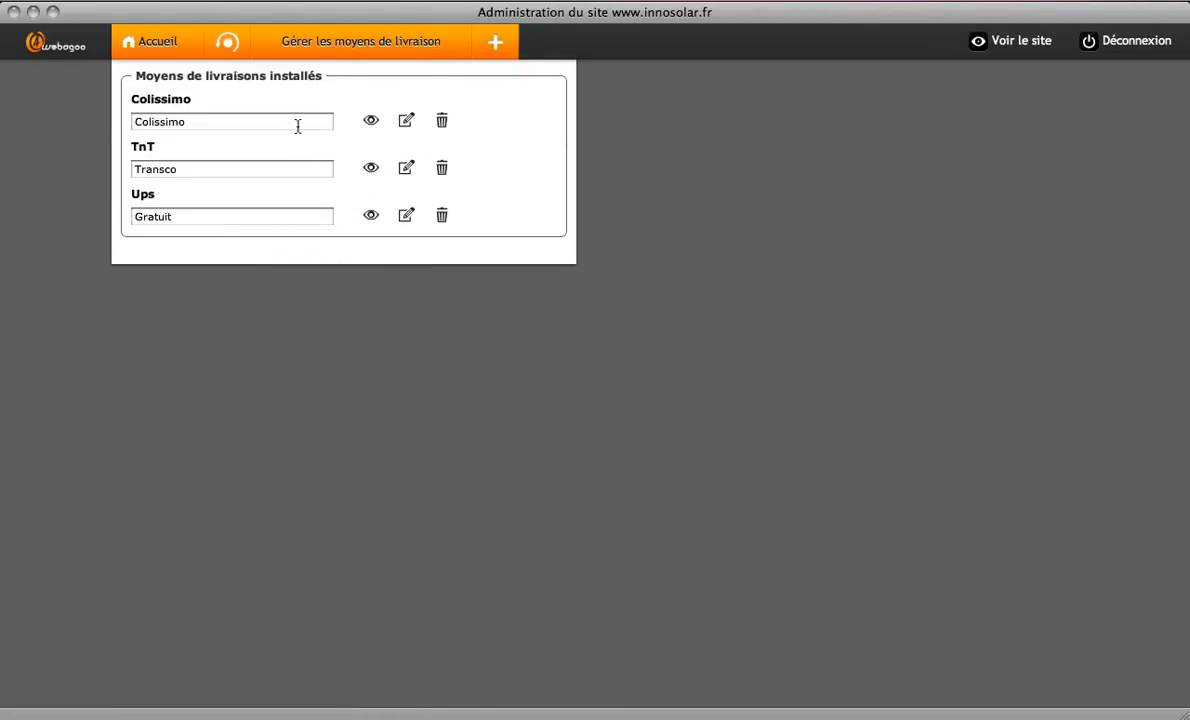
left_click(406, 120)
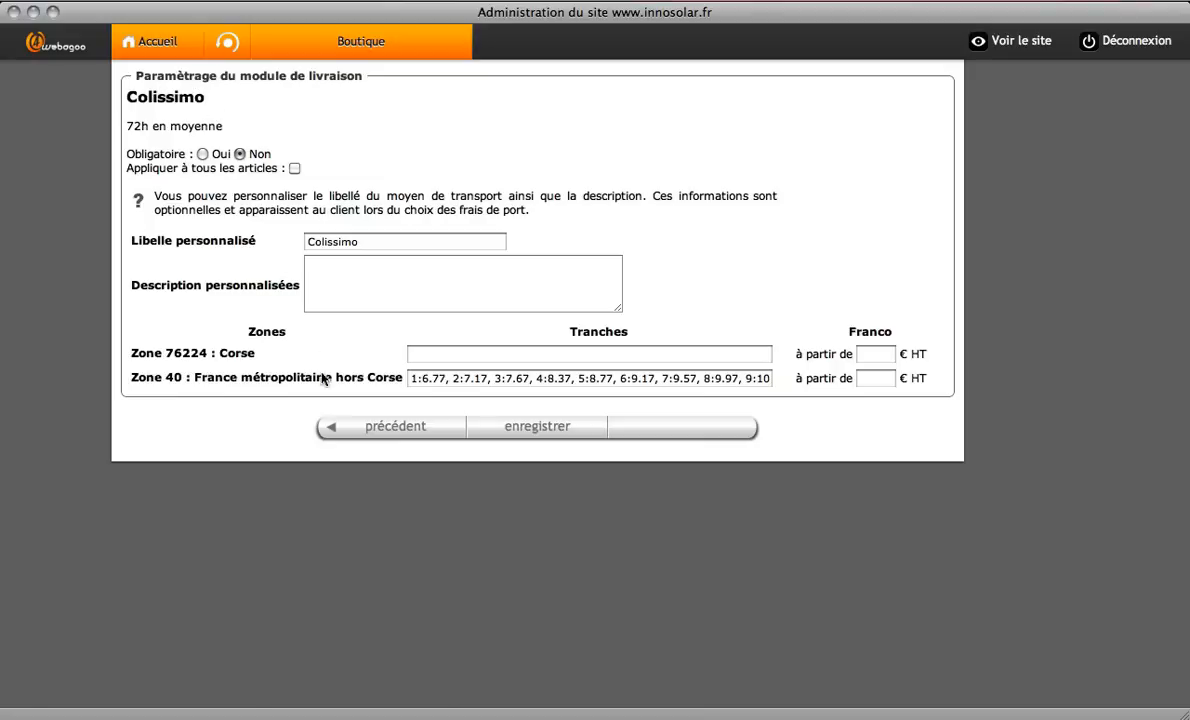
left_click(340, 426)
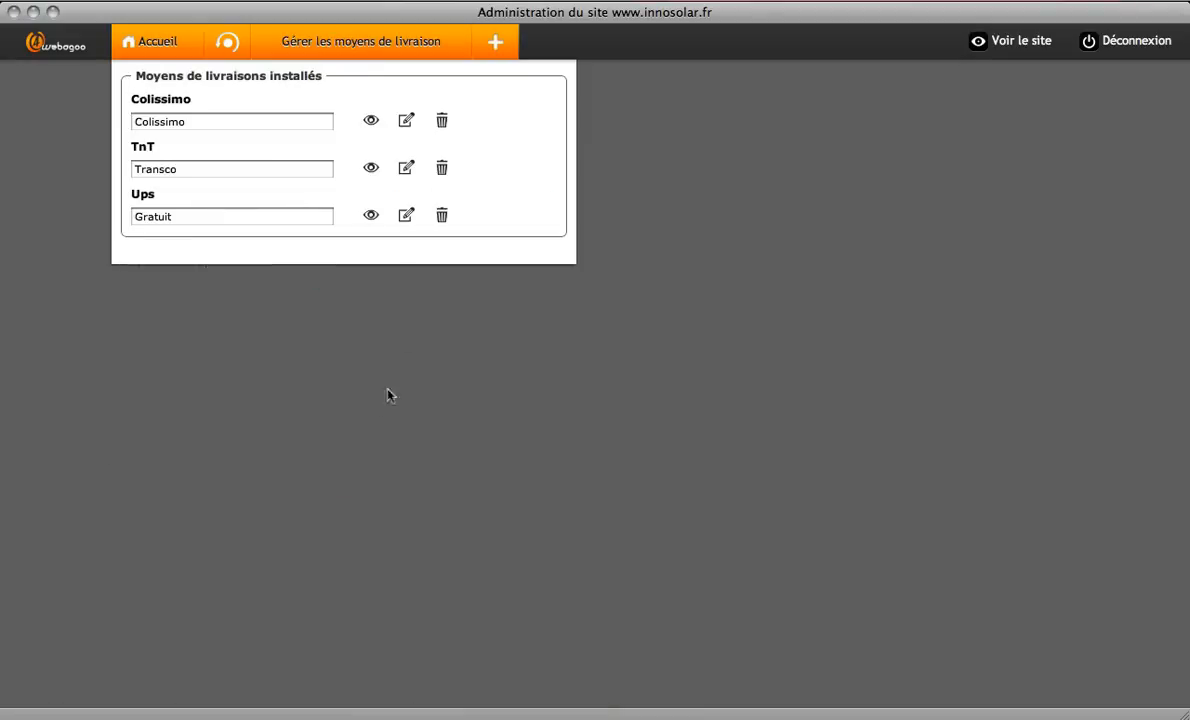
left_click(406, 167)
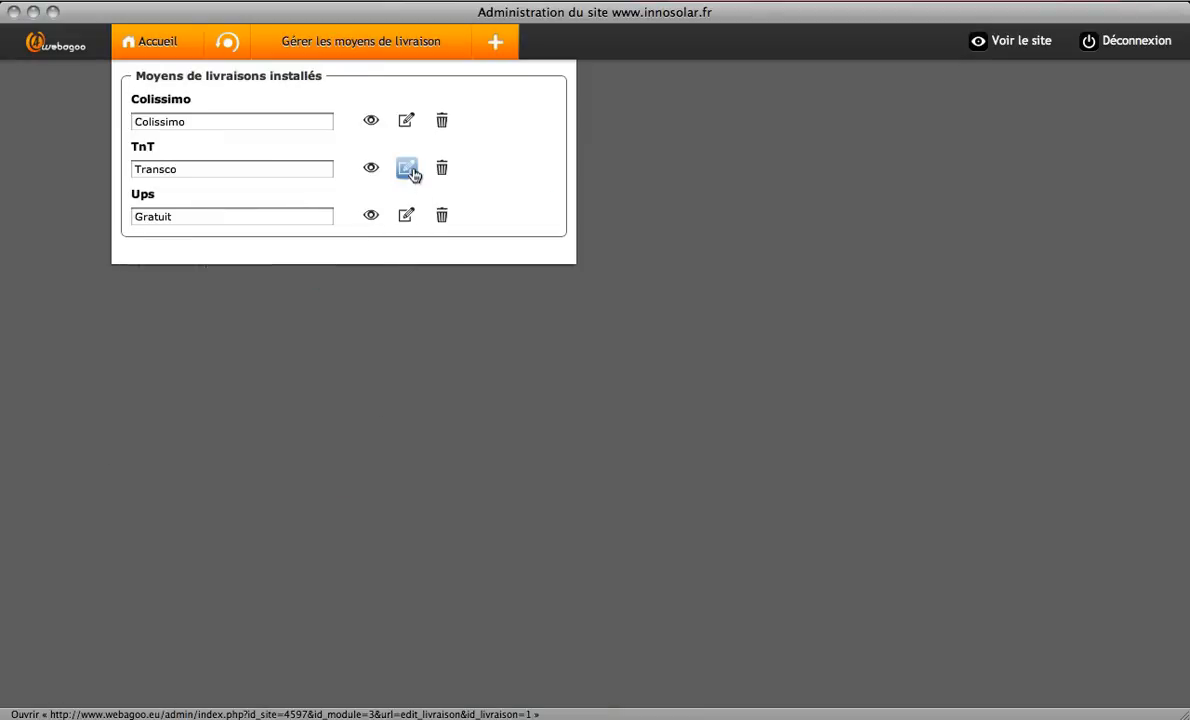
left_click(225, 41)
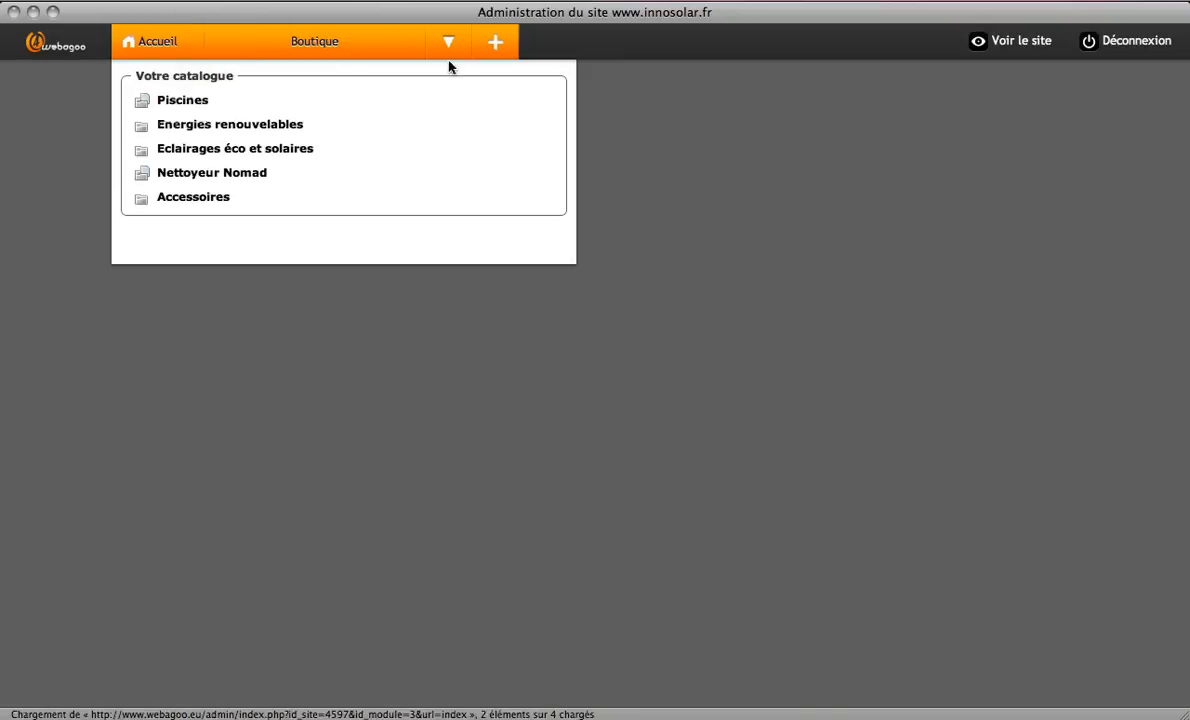
Step: Open the payment methods, review the CMCIC card payment settings, and return to the shop catalogue
left_click(452, 55)
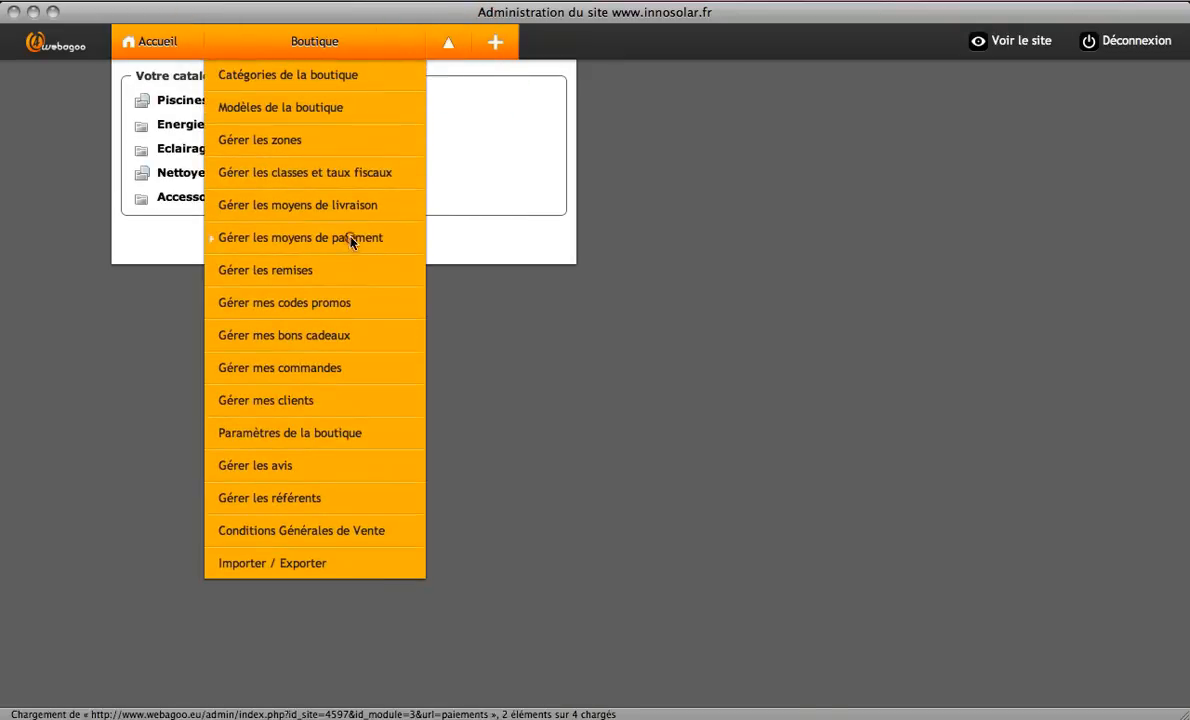
left_click(351, 239)
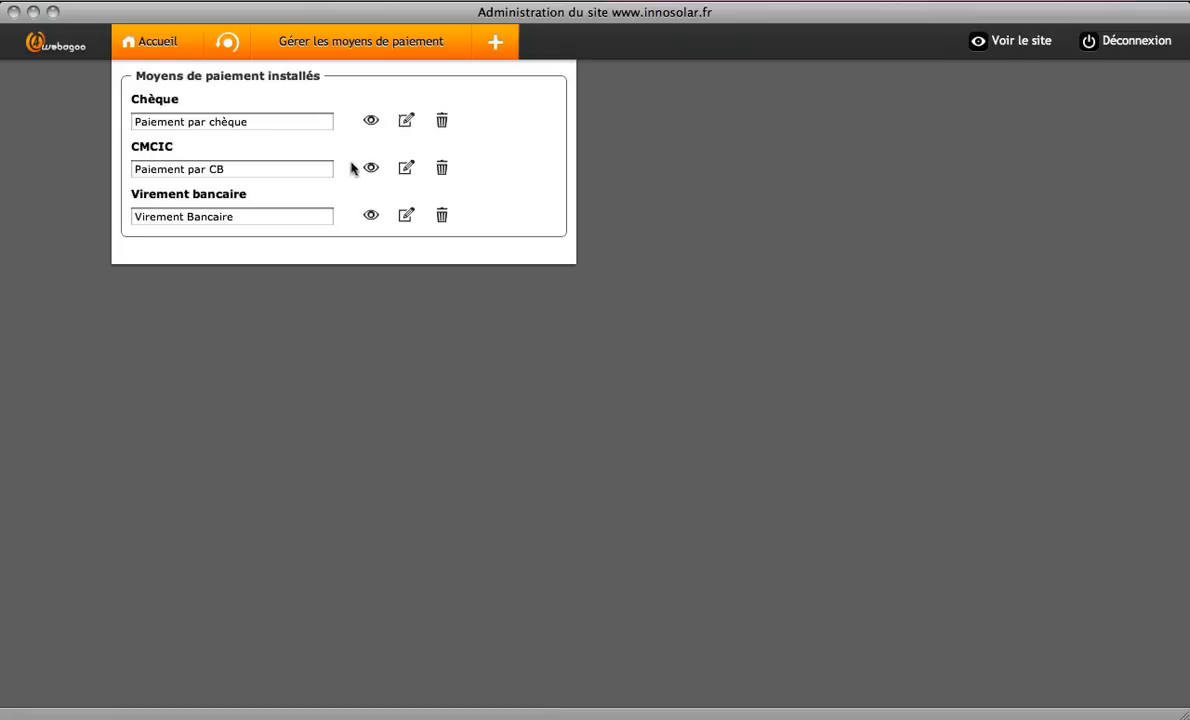
left_click(406, 171)
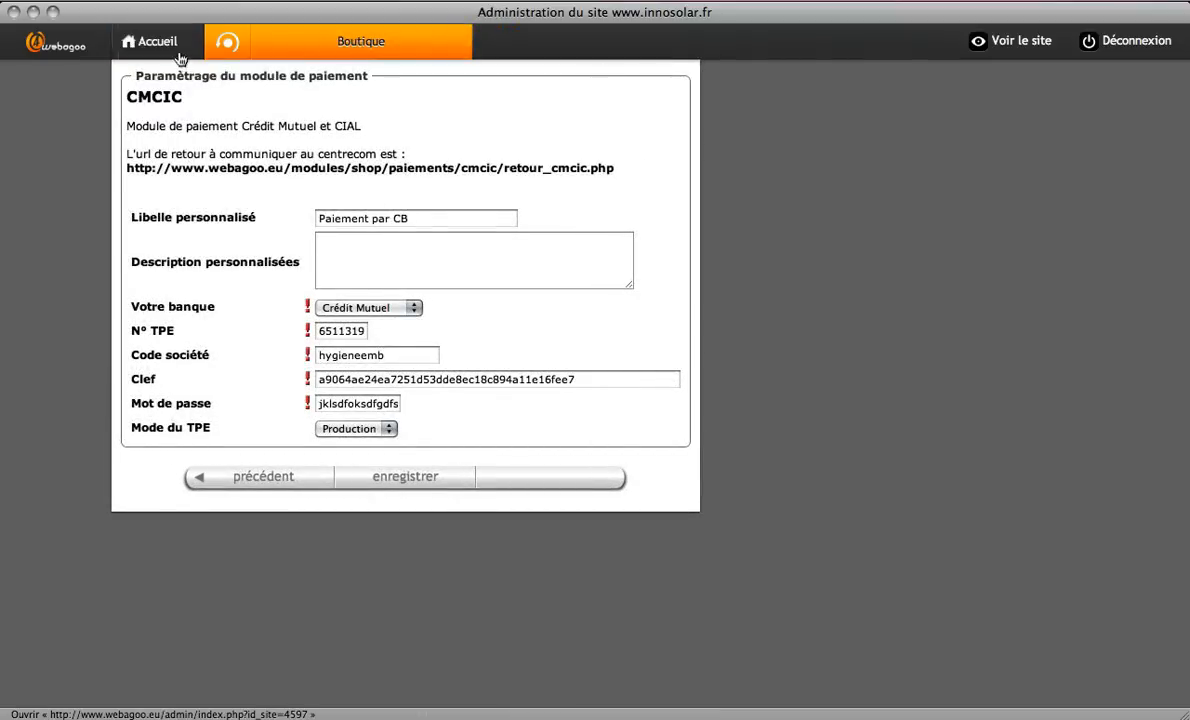
left_click(220, 48)
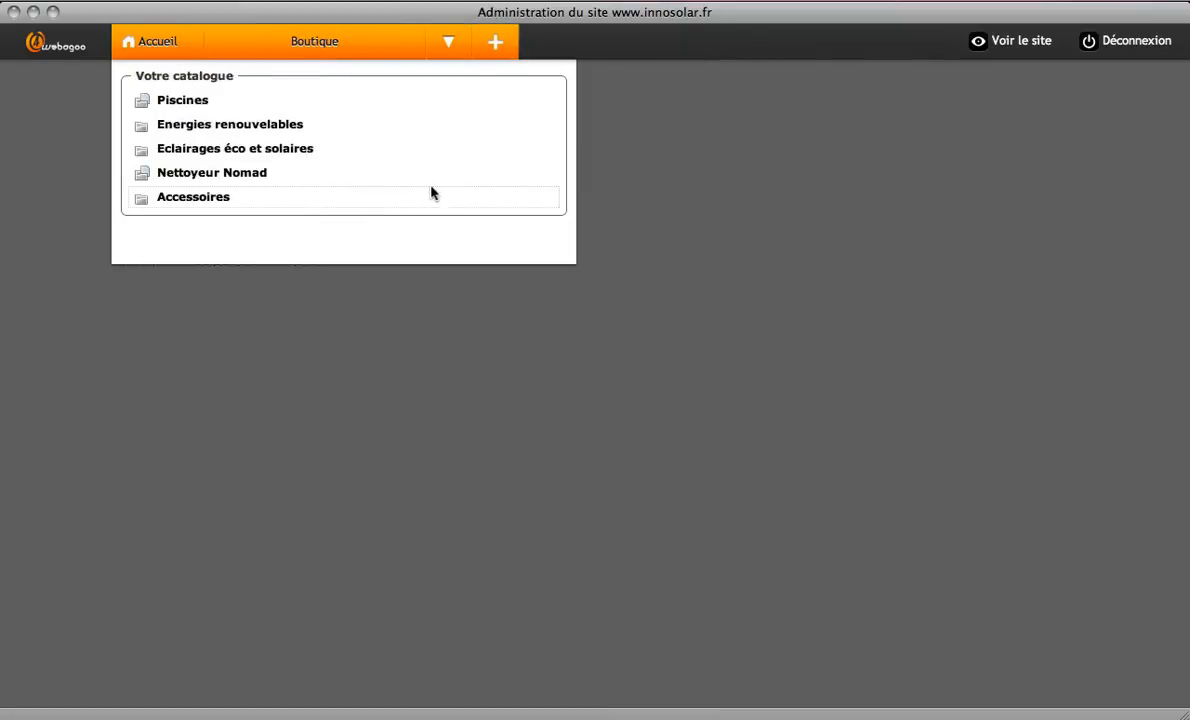
Step: Open the shop's order list and look through the orders
left_click(448, 47)
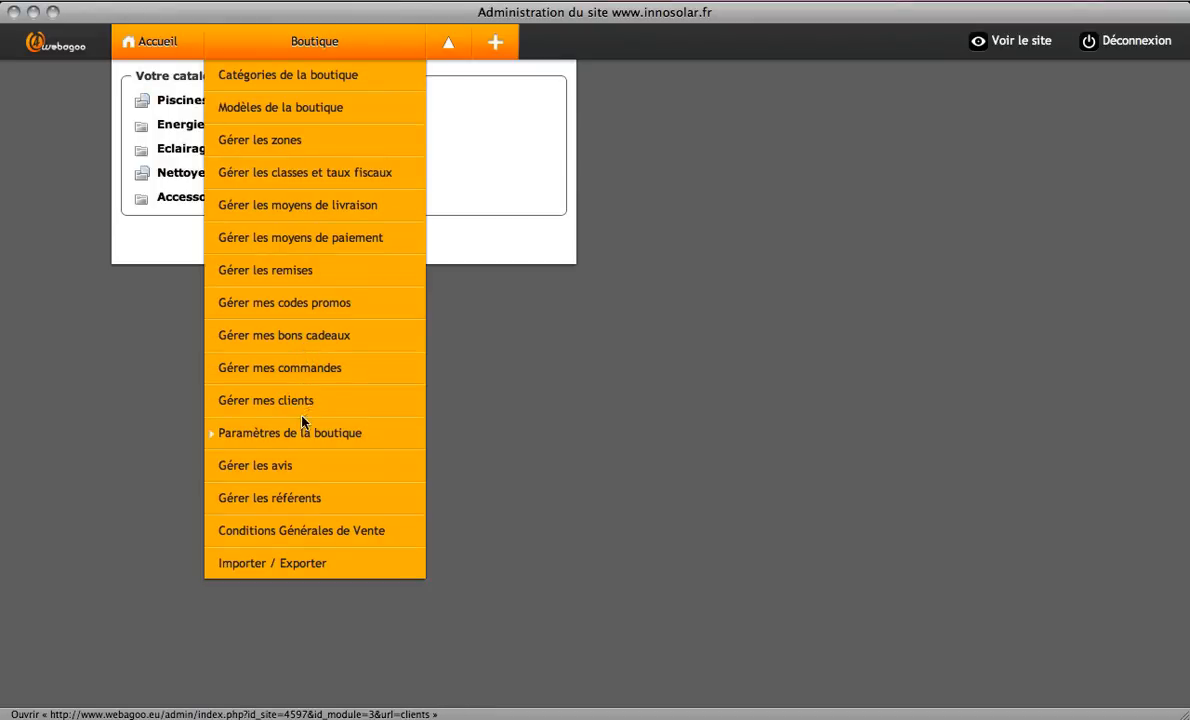
left_click(305, 367)
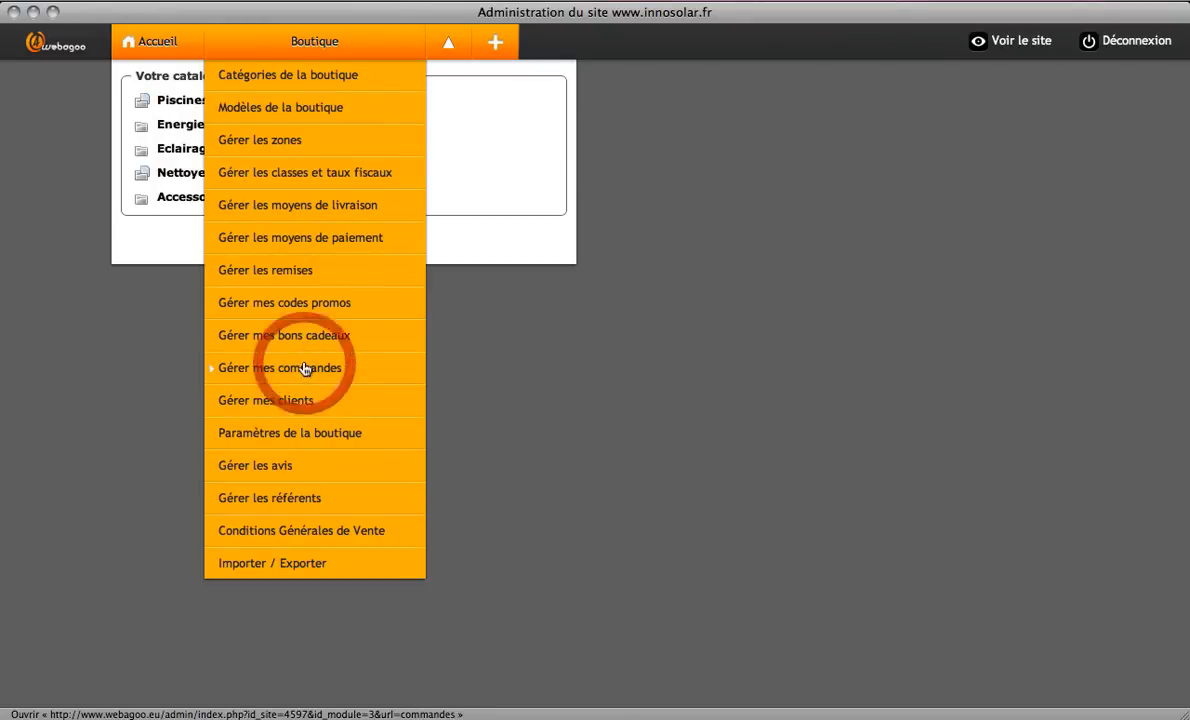
scroll(310, 340, "down", 4)
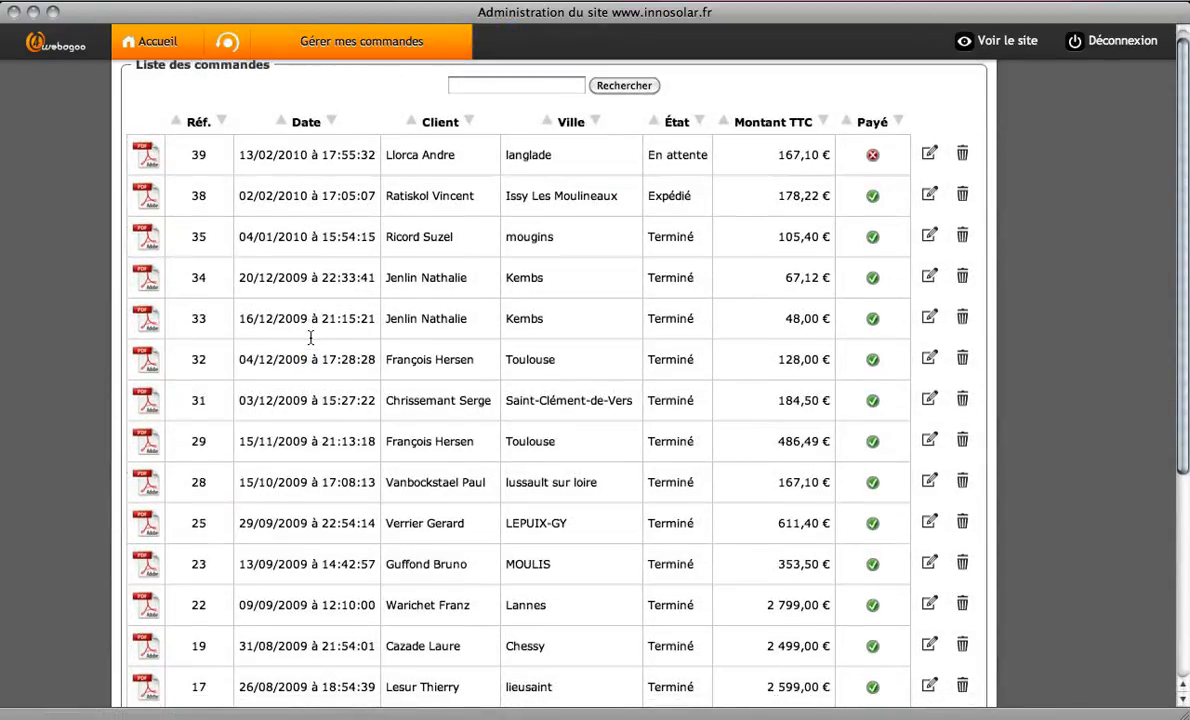
scroll(310, 340, "up", 4)
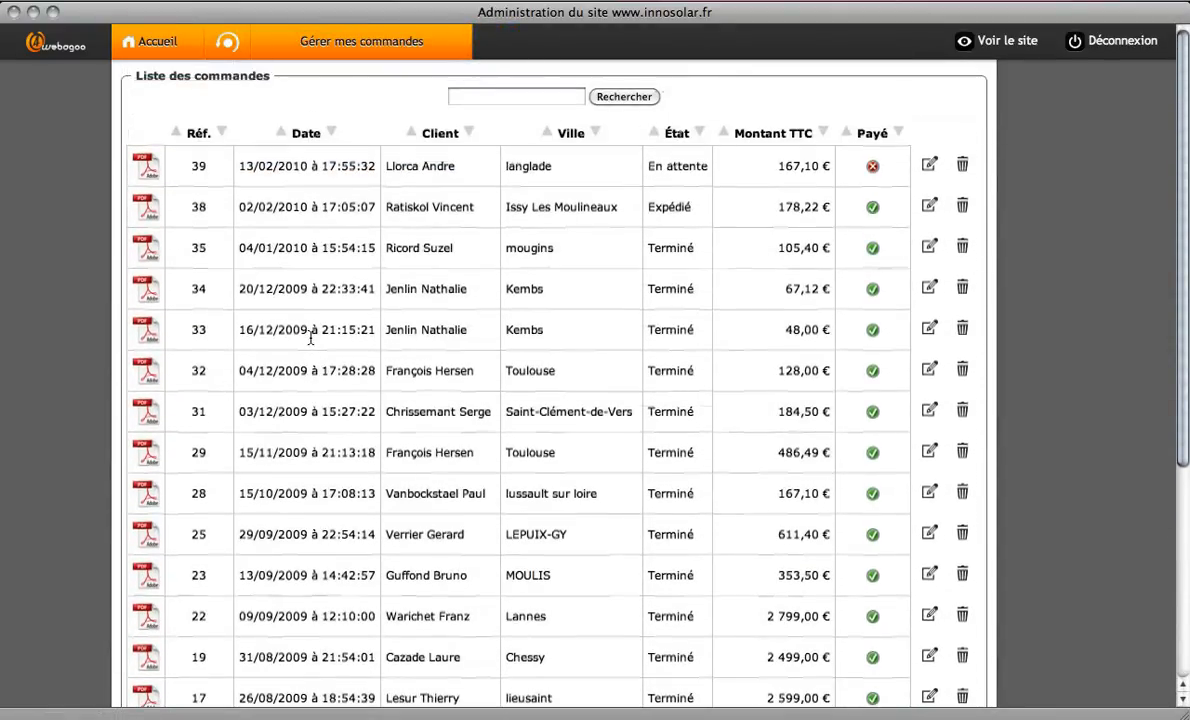
Step: Review the PDF purchase order for the order dated 09/09/2009, and return to the shop catalogue
left_click(143, 617)
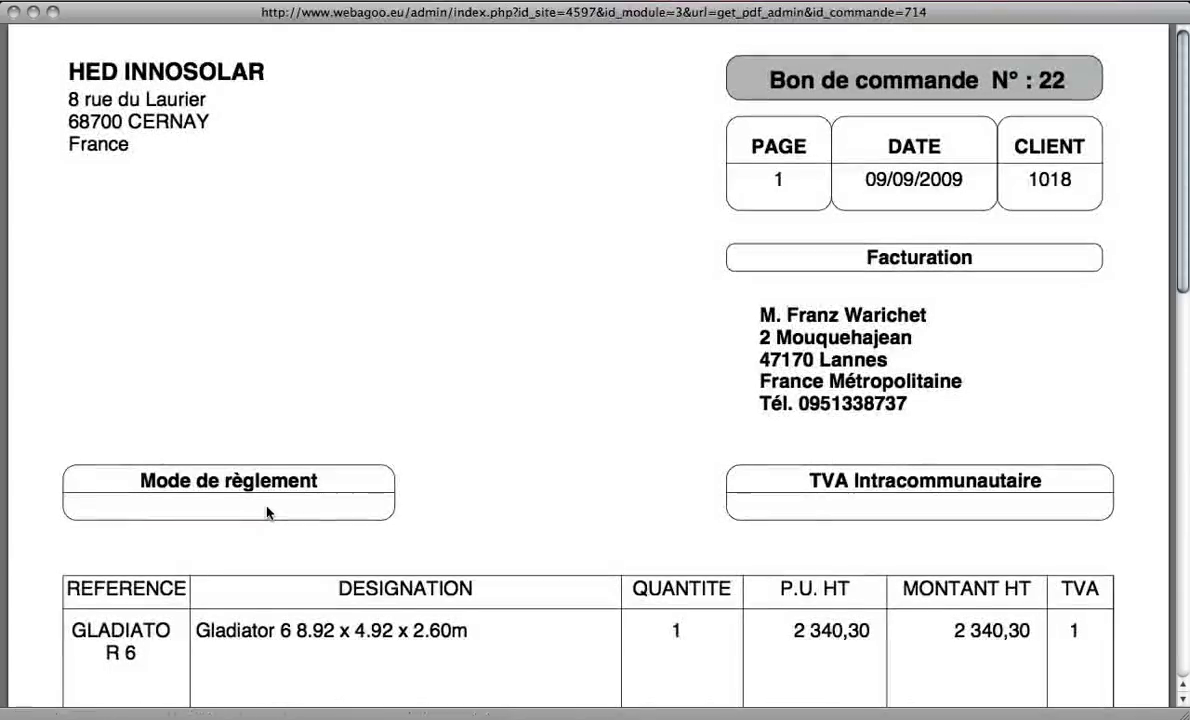
scroll(311, 505, "down", 7)
scroll(311, 505, "up", 7)
key("super+Left")
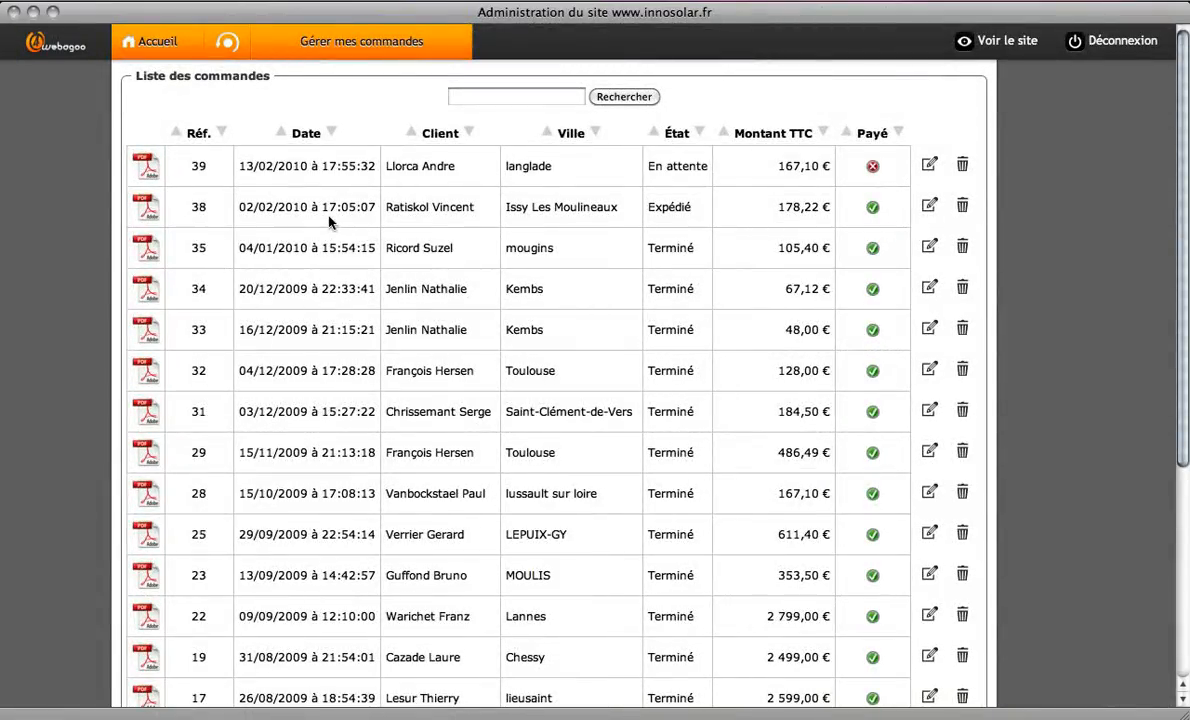
scroll(279, 289, "down", 2)
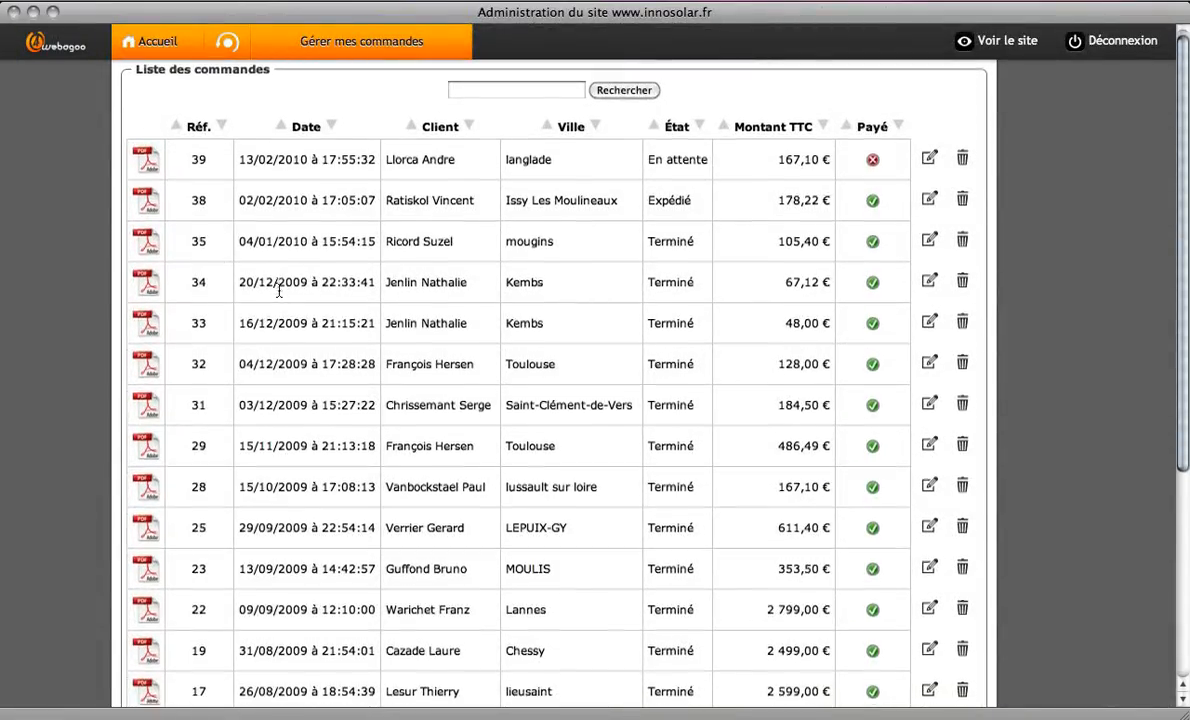
scroll(279, 291, "up", 2)
left_click(226, 42)
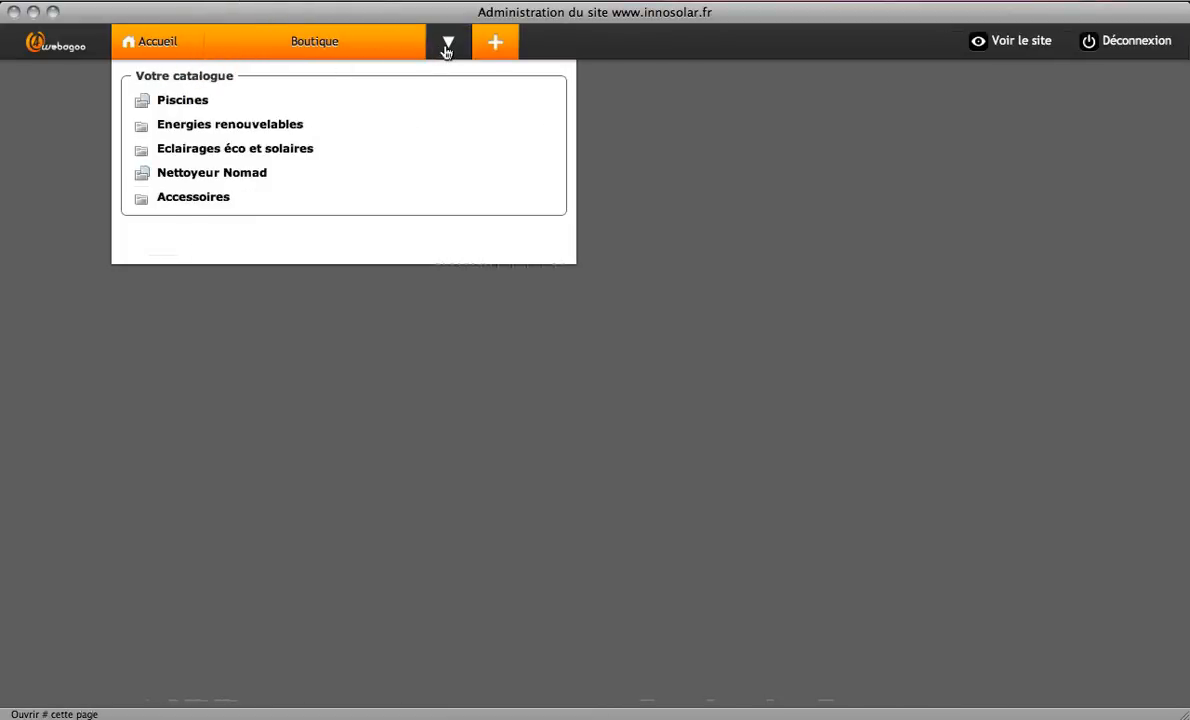
Step: Open the shop's category management, expand Piscines to review its subcategories, and collapse it again
left_click(448, 43)
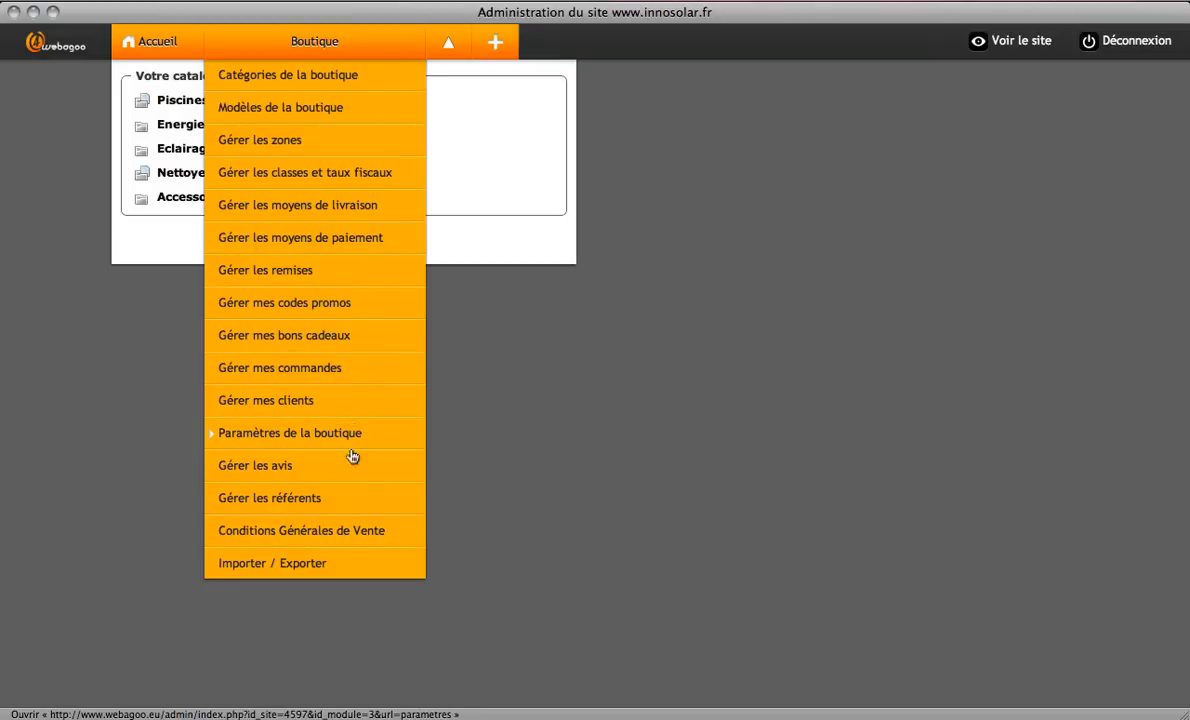
left_click(280, 74)
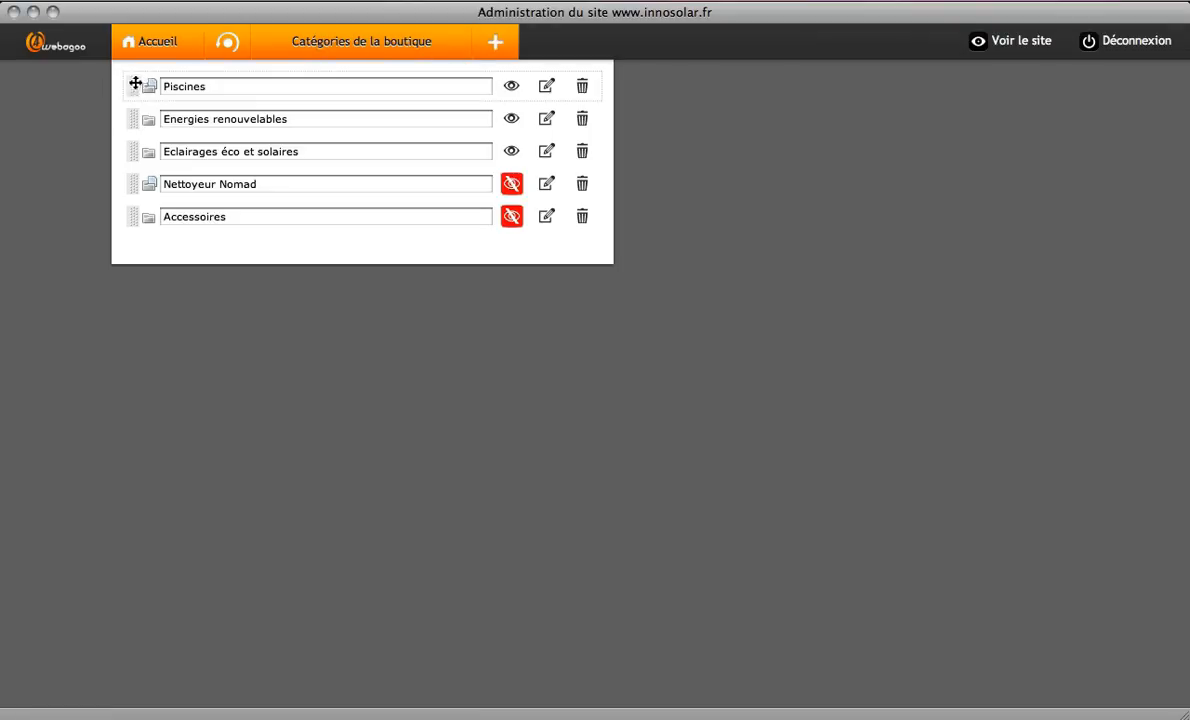
mouse_move(135, 84)
left_mouse_down()
mouse_move(133, 173)
mouse_move(148, 90)
left_mouse_up()
left_click(148, 88)
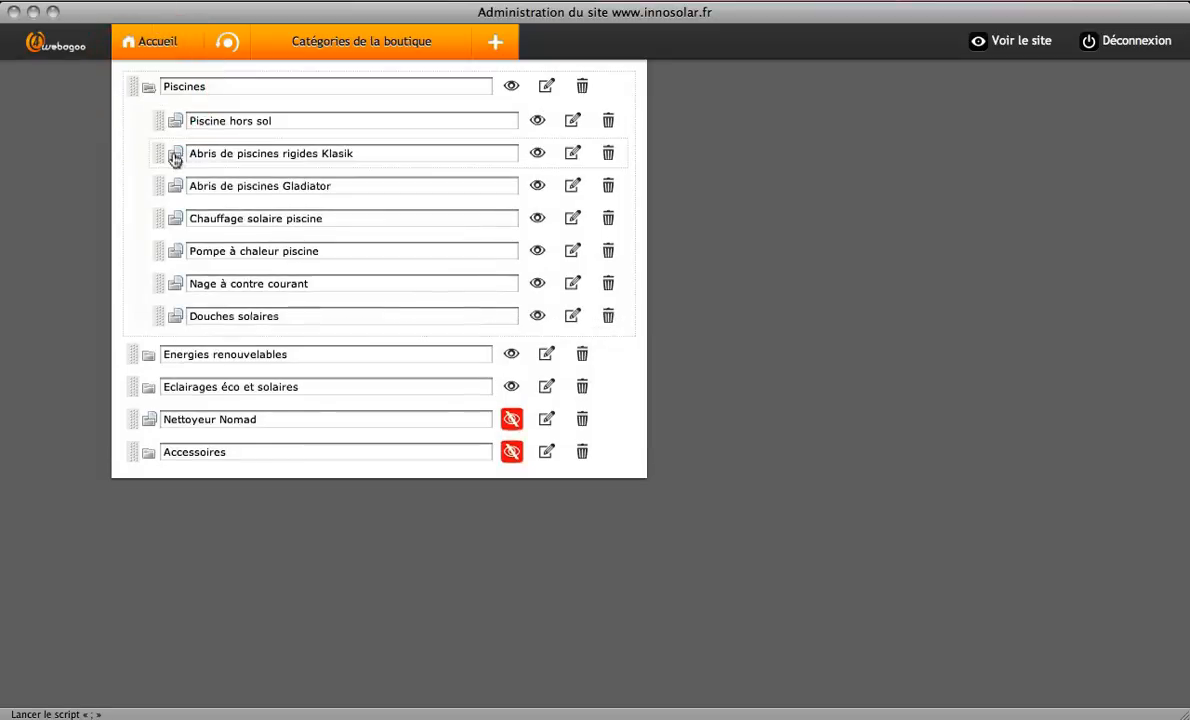
left_click(148, 88)
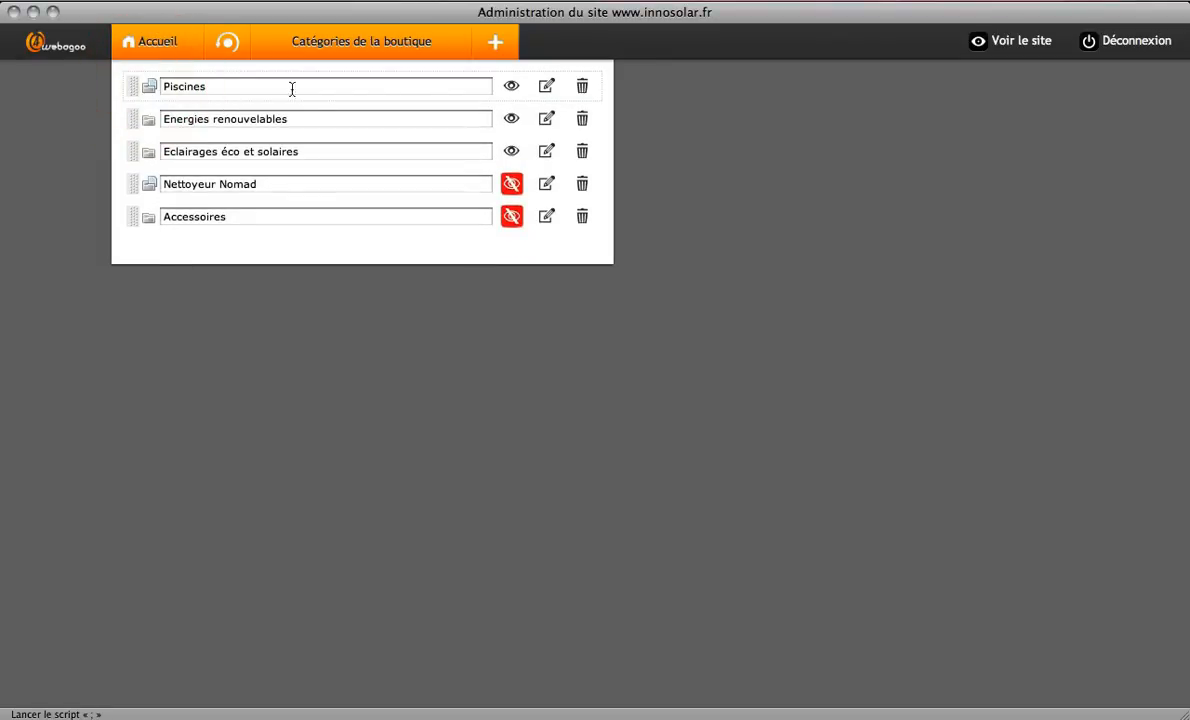
Step: Hide the Piscines category and make it visible again
left_click(511, 88)
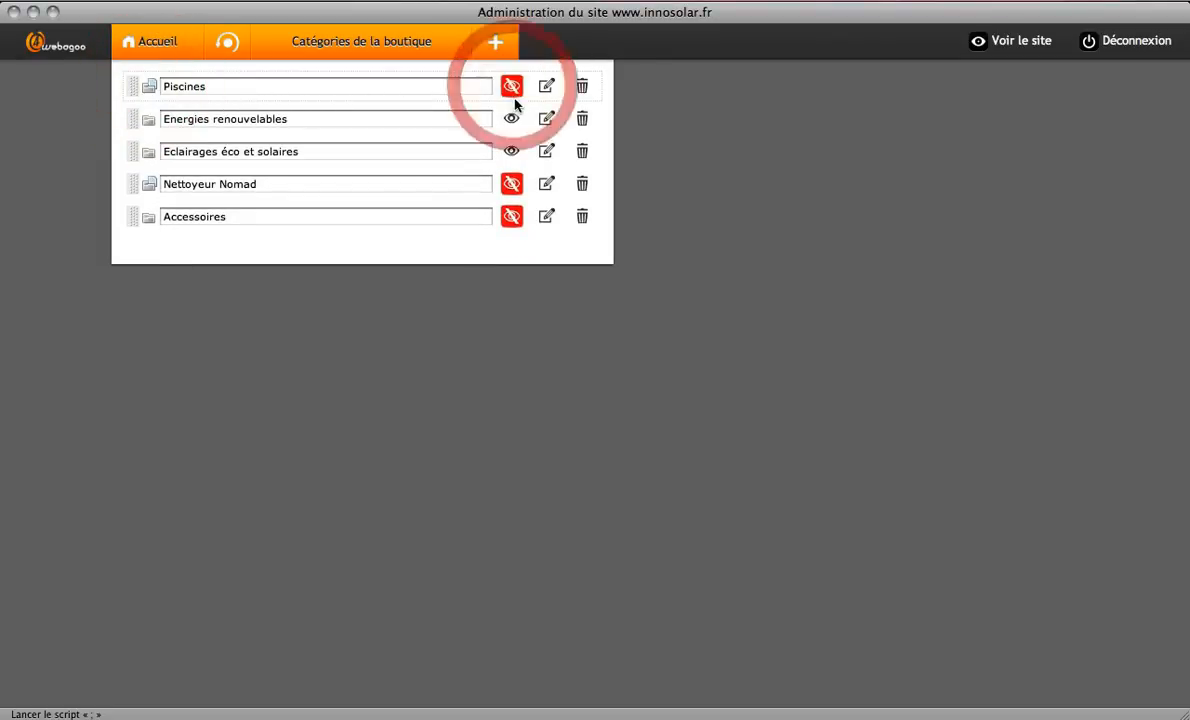
left_click(512, 88)
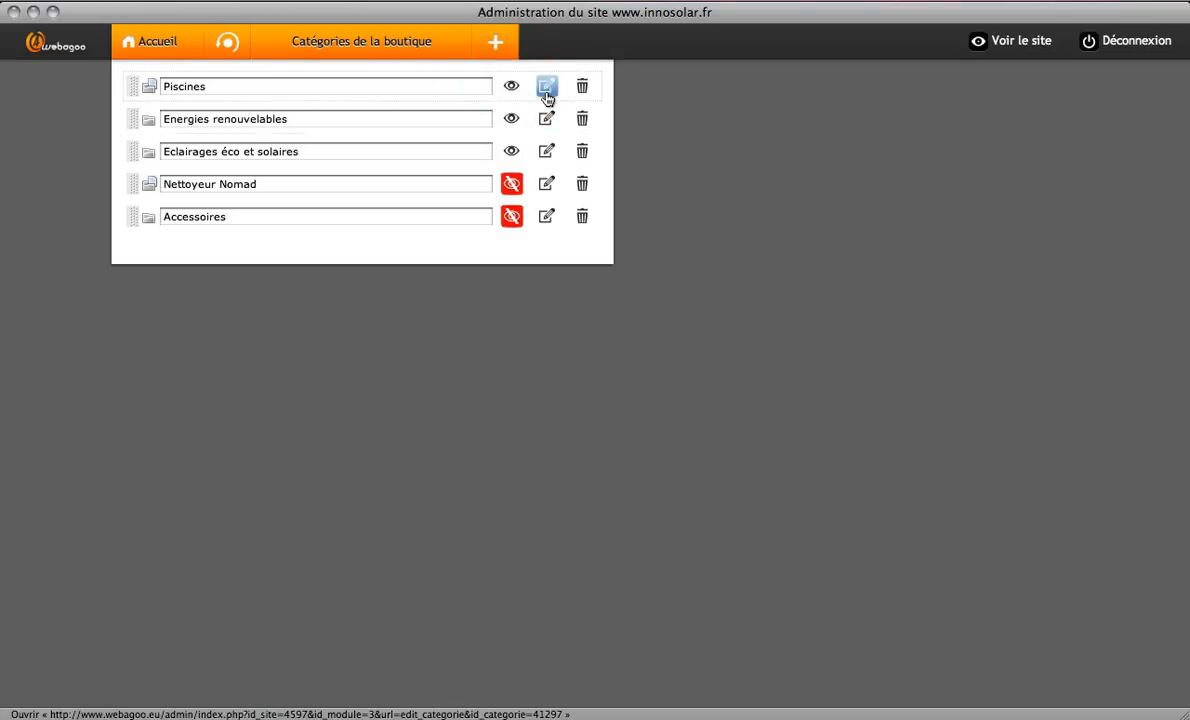
Step: Save the Piscines category with its visibility set to oui, check its subcategories, and return to the shop catalogue
left_click(546, 89)
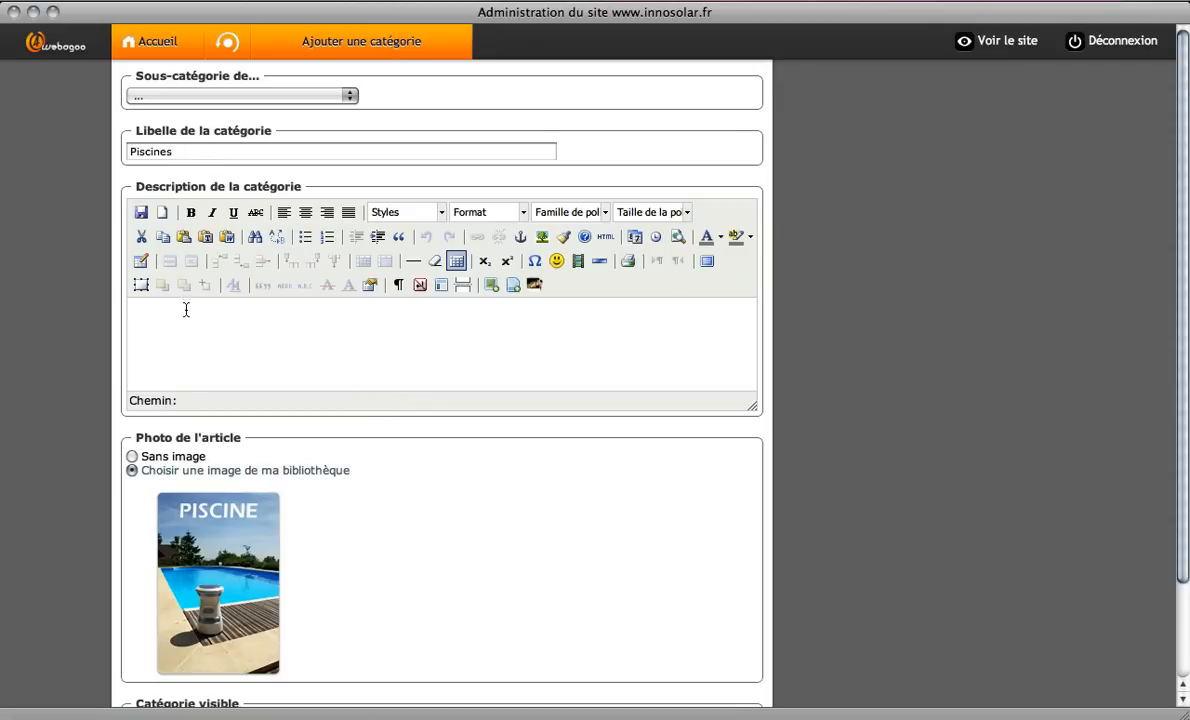
left_click(190, 95)
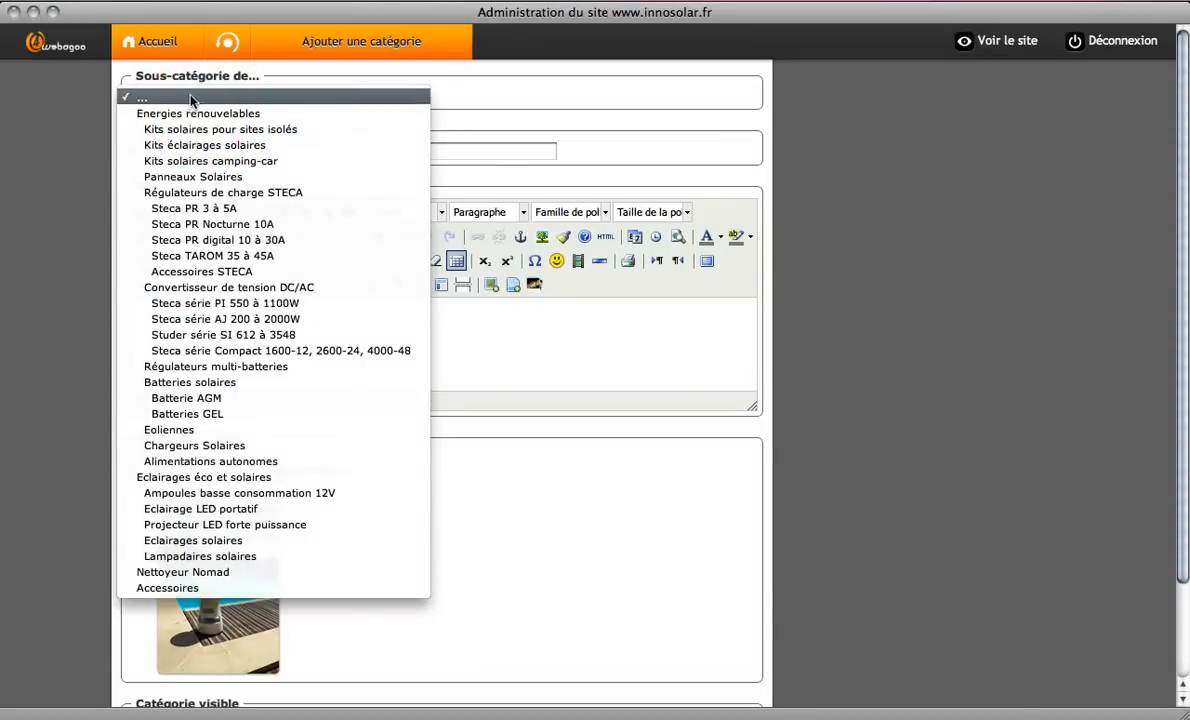
left_click(70, 120)
scroll(97, 206, "down", 3)
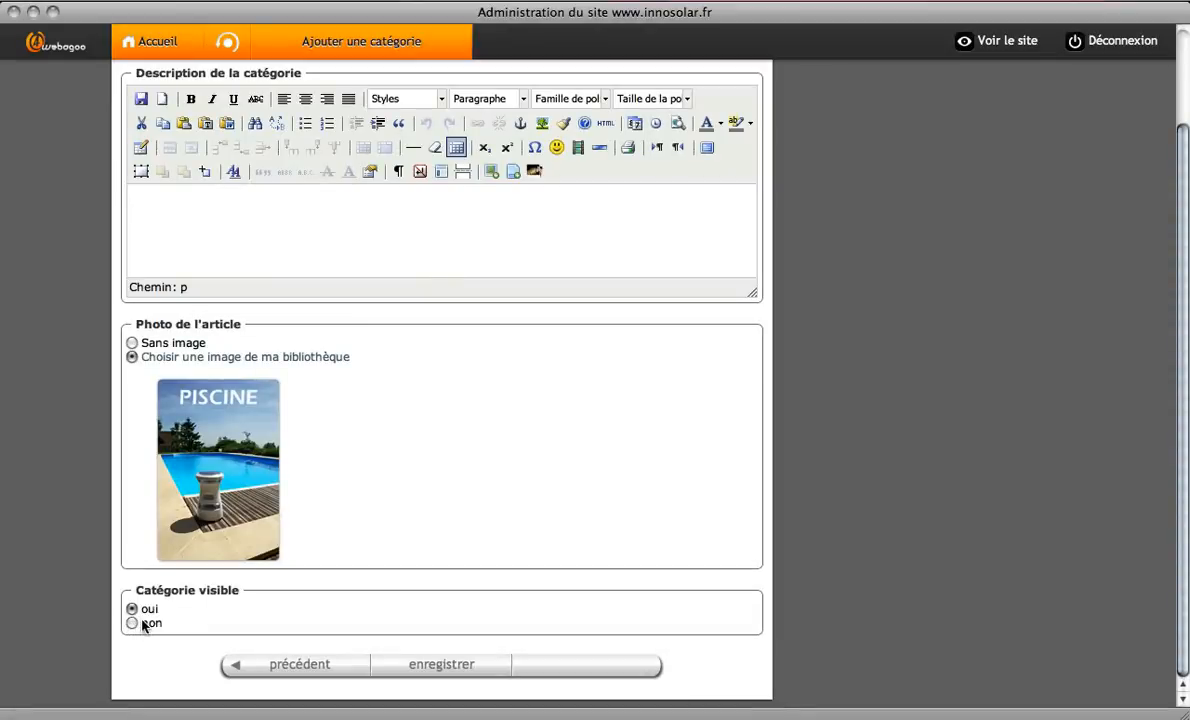
left_click(131, 608)
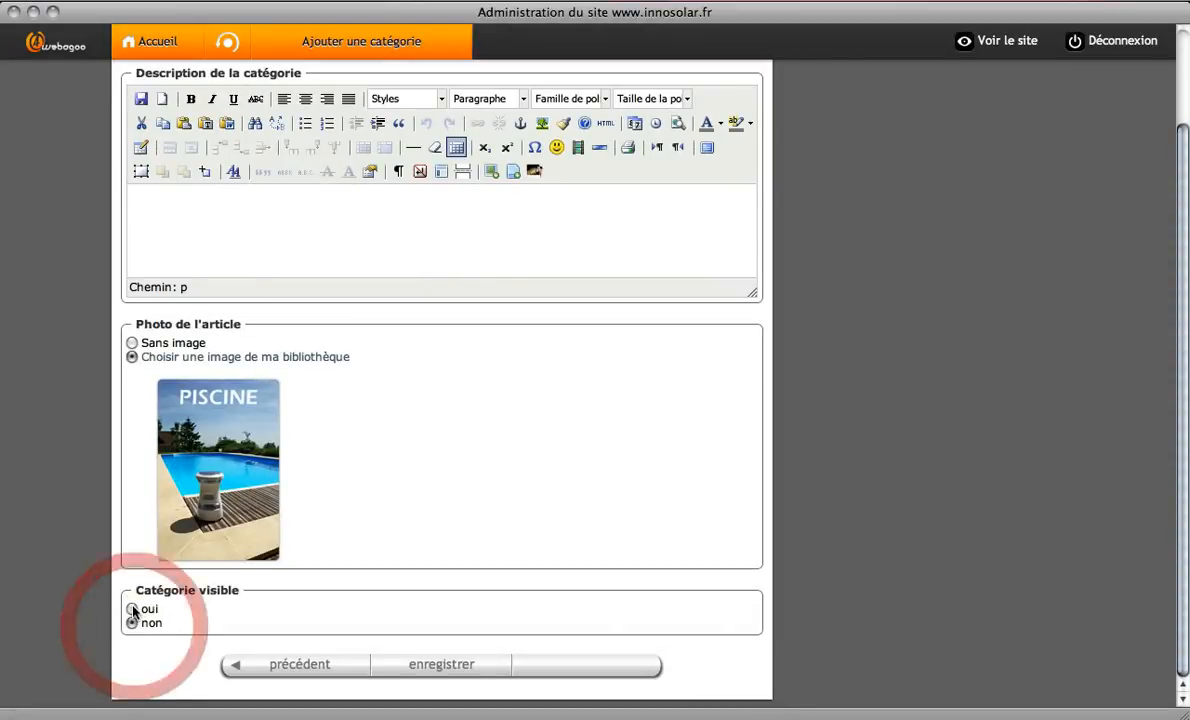
left_click(401, 662)
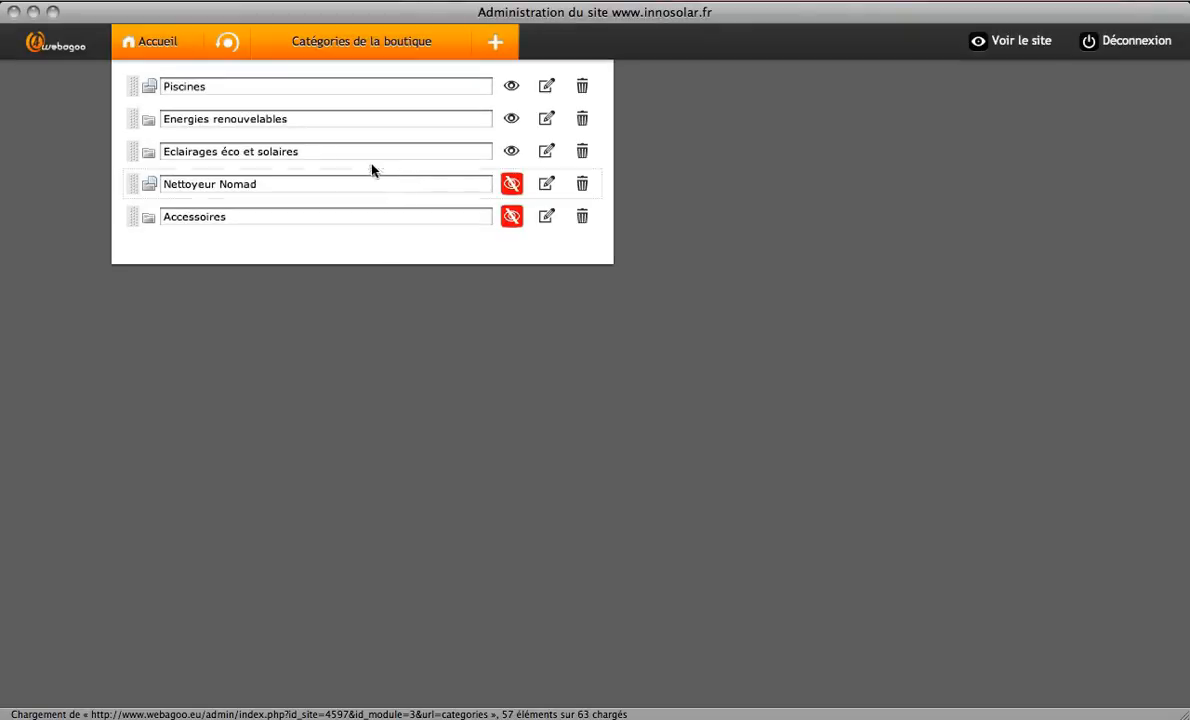
left_click(149, 90)
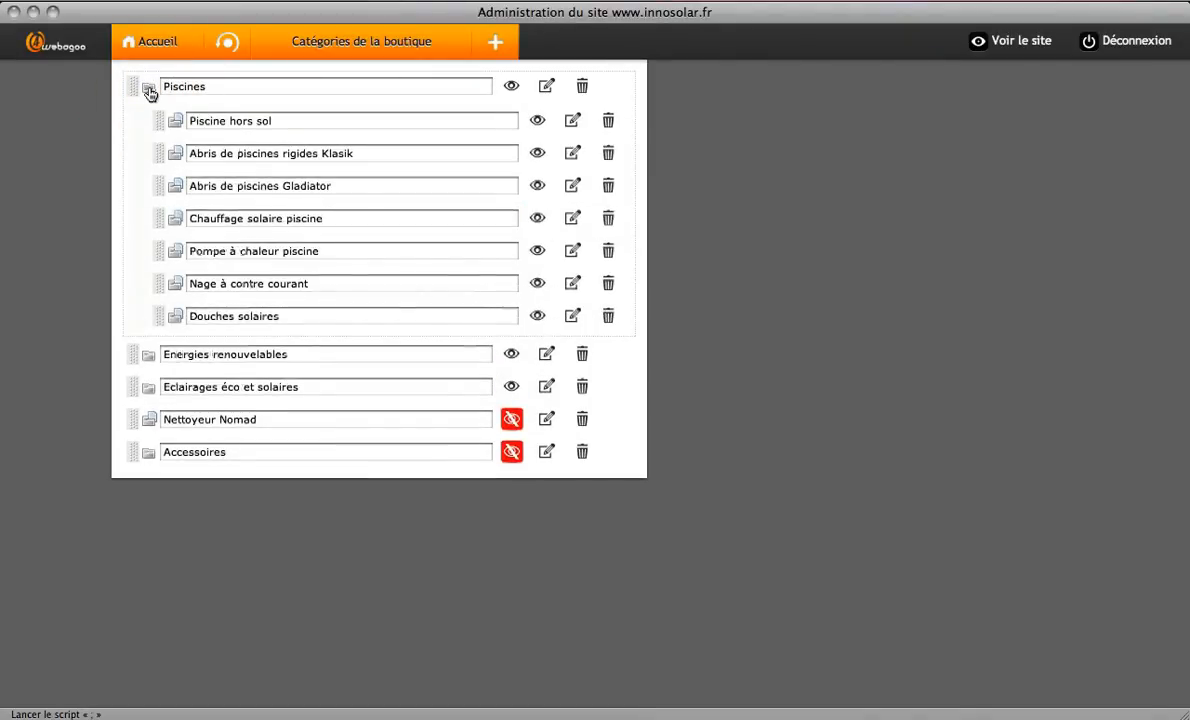
left_click(209, 47)
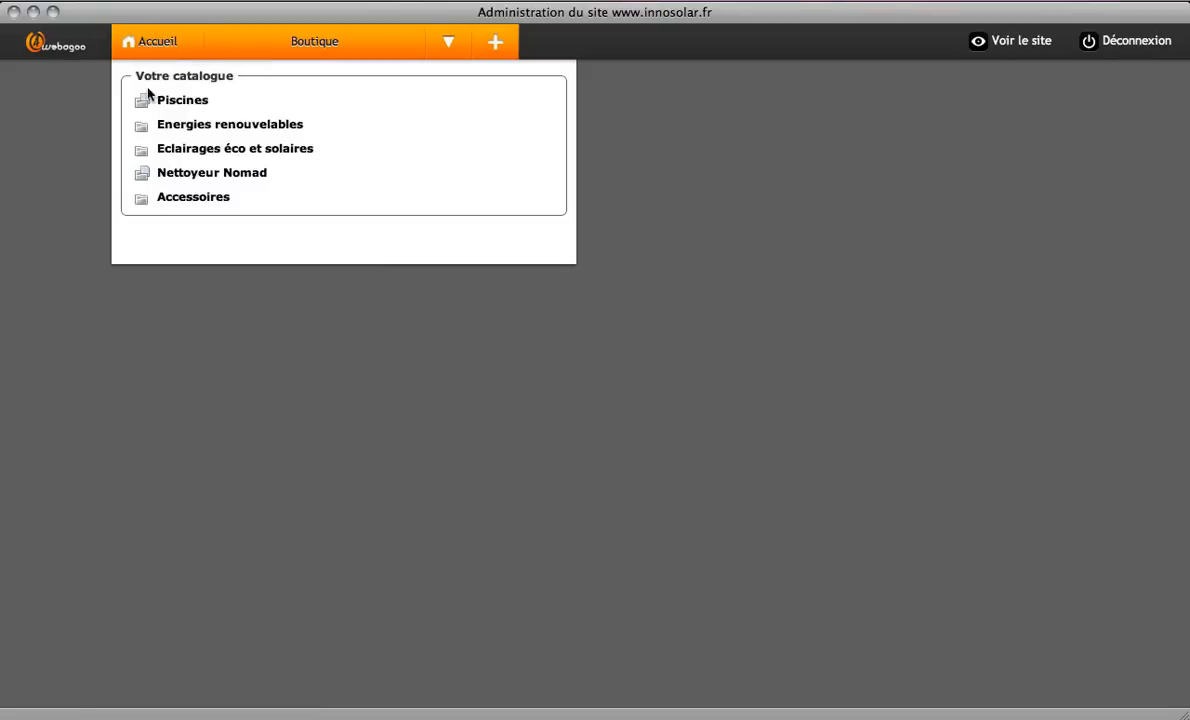
Step: Start a new article in Piscines with a public price HT of 49 € and the TVA rate Taxe classique, accepting the TTC recalculation
left_click(488, 47)
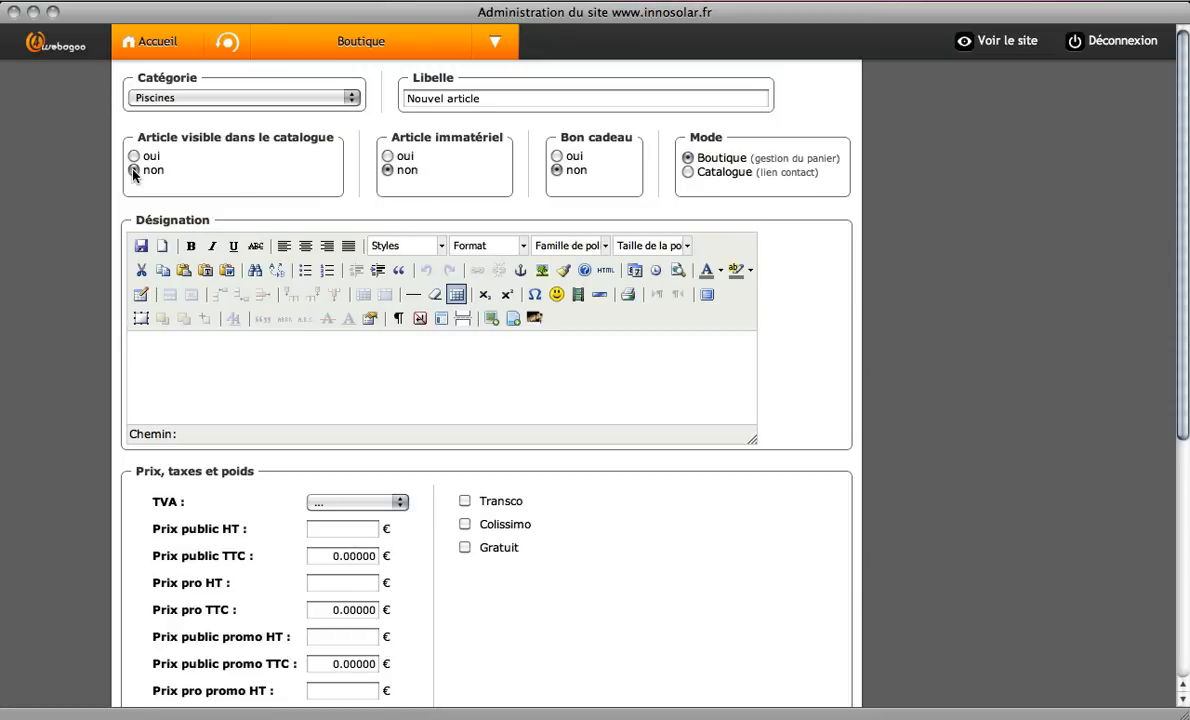
left_click(205, 344)
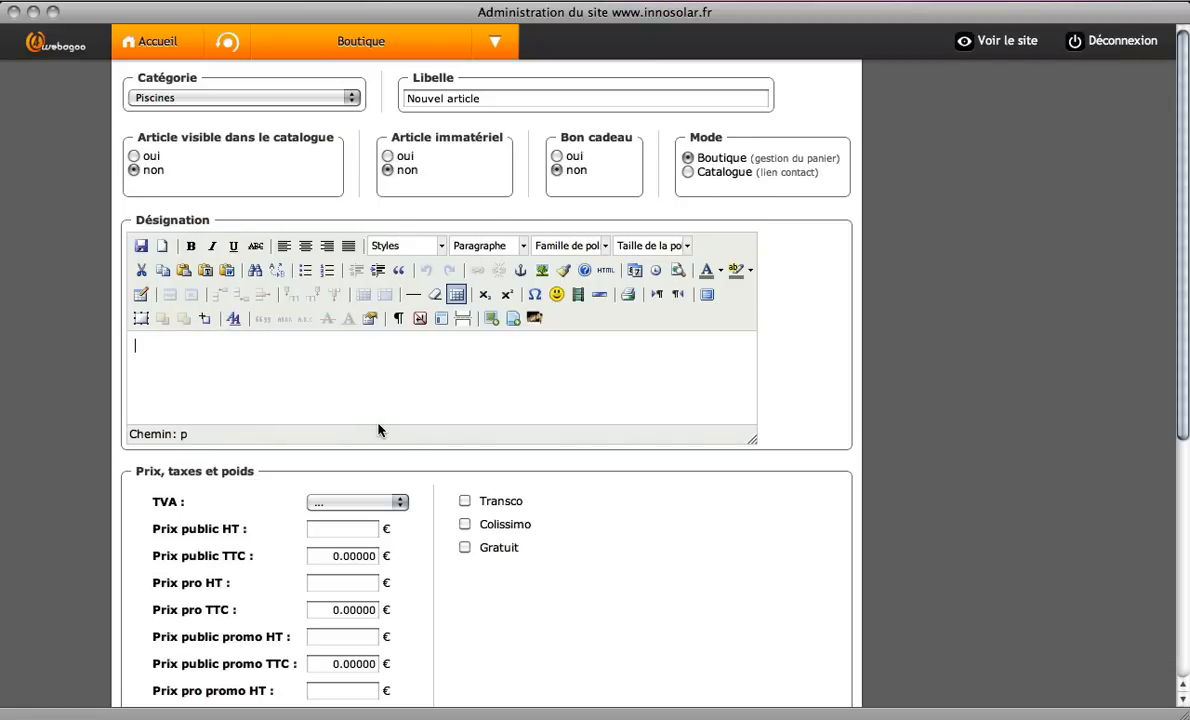
scroll(529, 480, "down", 3)
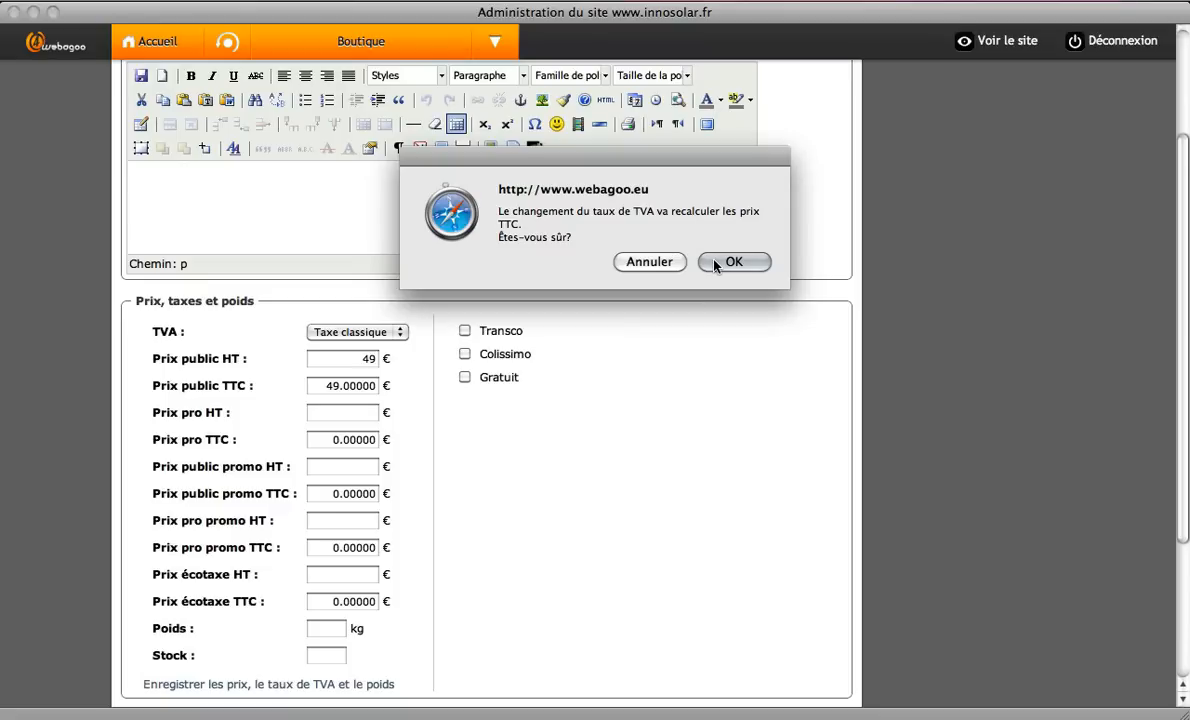
left_click(716, 264)
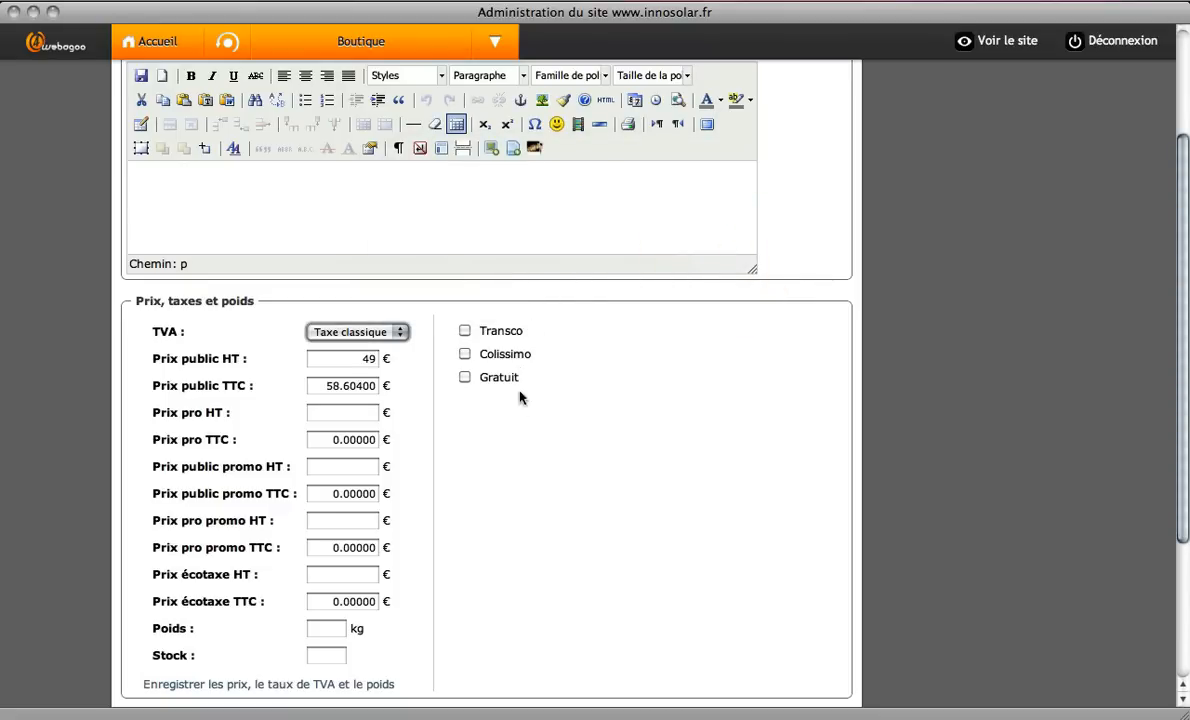
Step: Enable the Transco and Colissimo delivery options for the new article
left_click(464, 330)
left_click(464, 353)
Step: Examine the new article's insertion date, availability date, promotion period, reference and photo options, and return to the shop catalogue
scroll(455, 414, "down", 3)
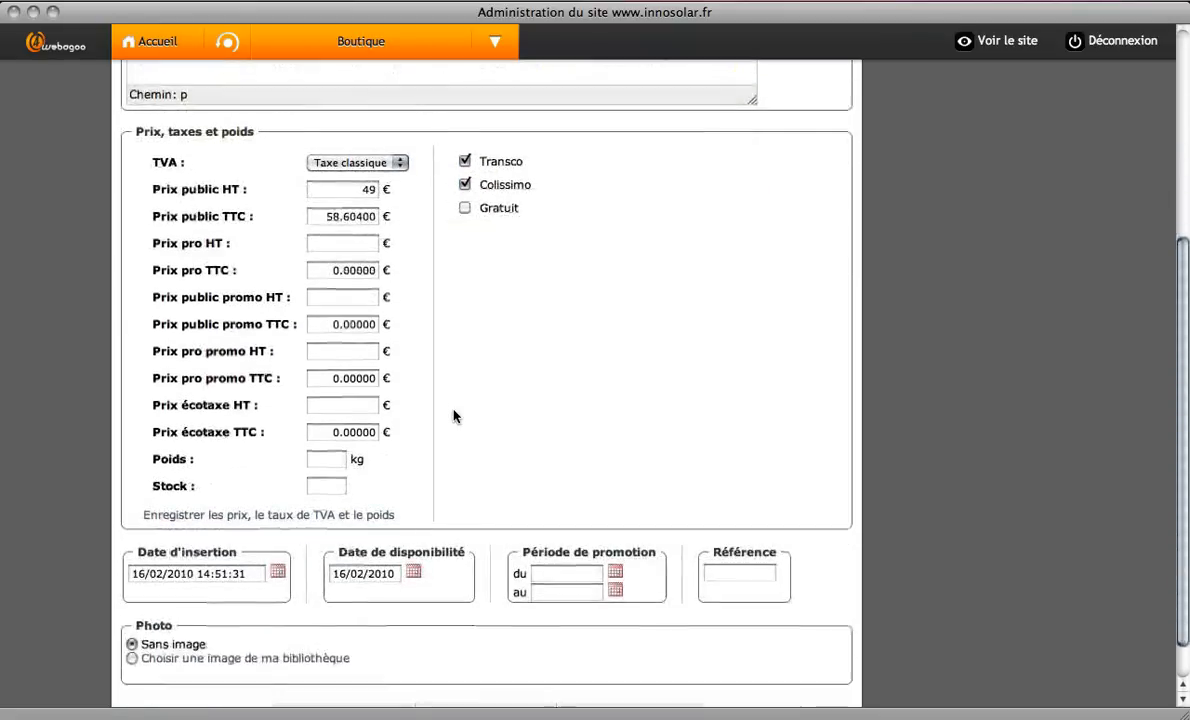
scroll(453, 416, "down", 1)
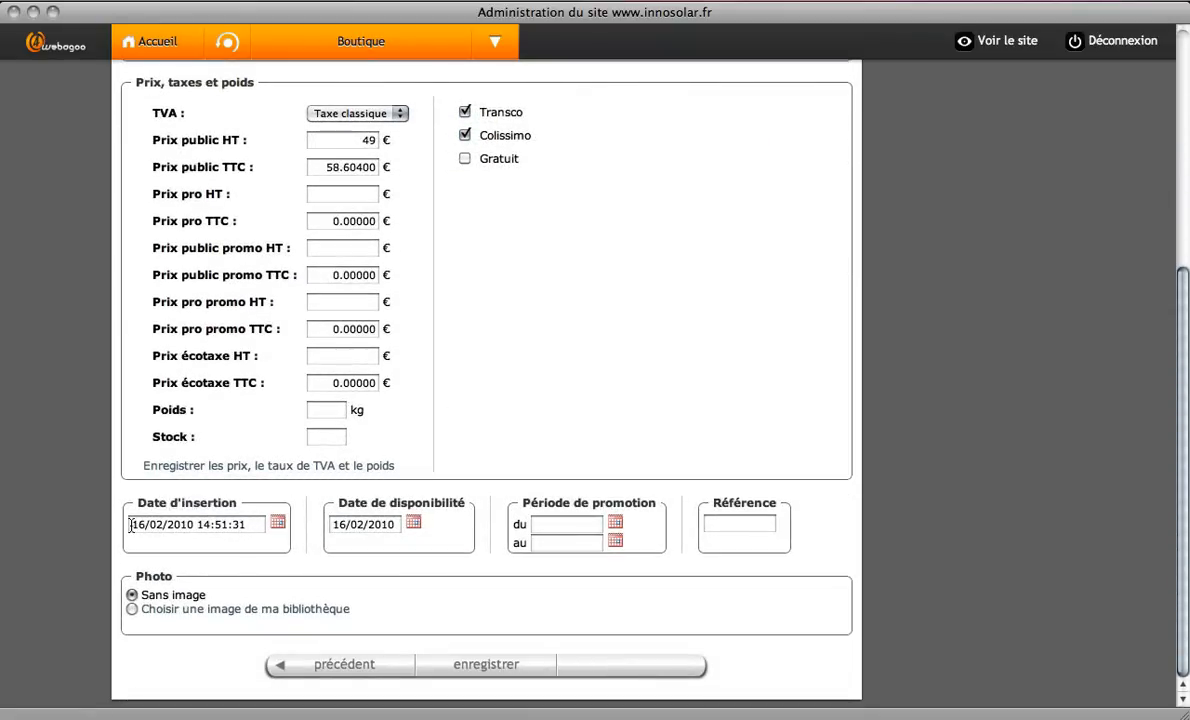
left_click_drag(132, 524, 223, 523)
left_click_drag(335, 523, 358, 523)
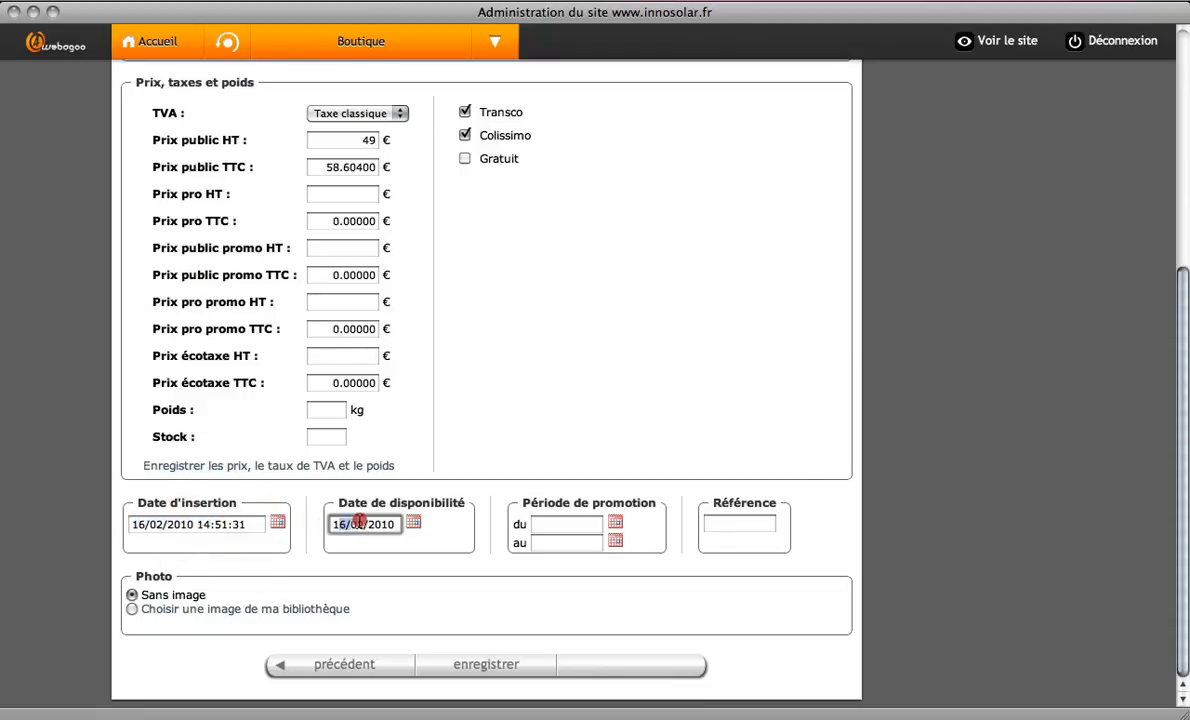
left_click(556, 524)
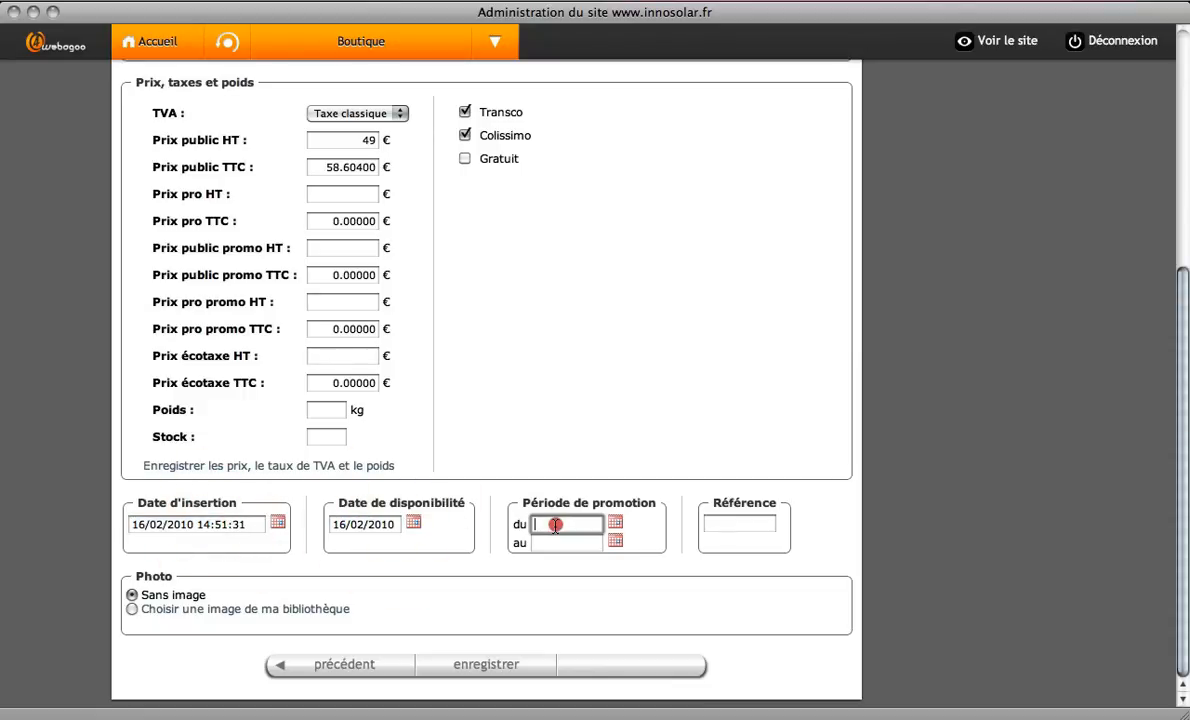
left_click(726, 523)
left_click(366, 610)
left_click(208, 50)
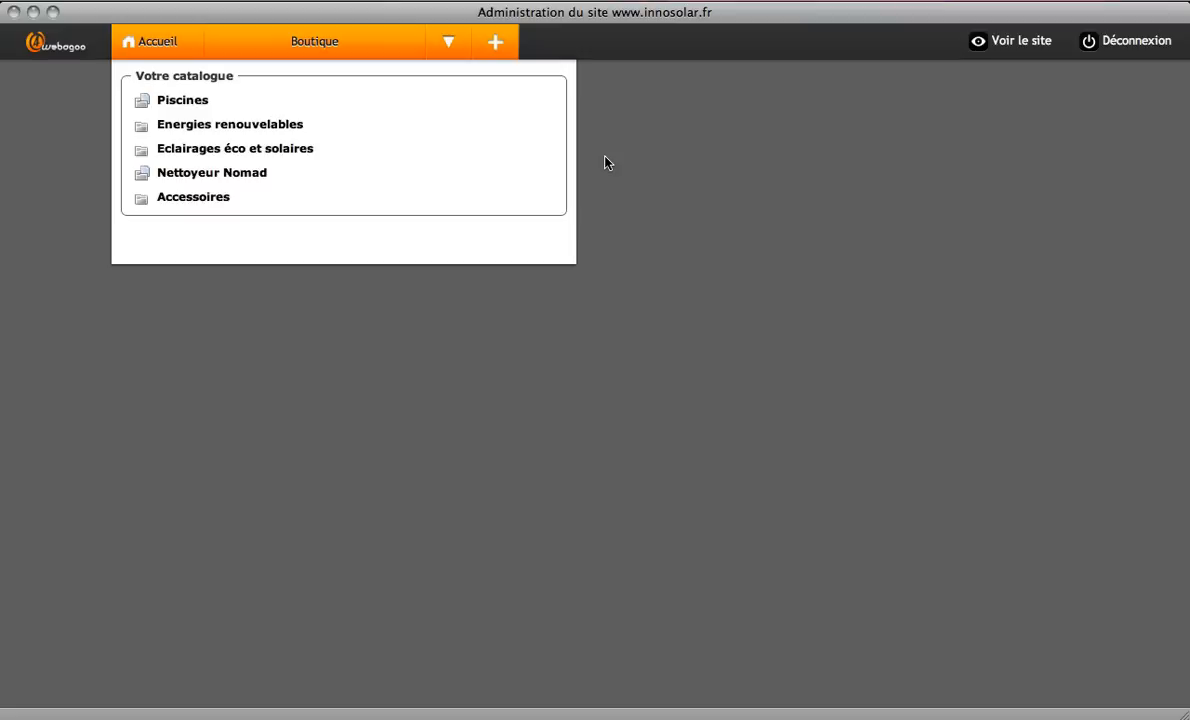
Step: Open the public Inno Solar site in a separate tab and browse through Piscine to the Piscine hors sol category
left_click(999, 46, "super")
left_click(389, 34)
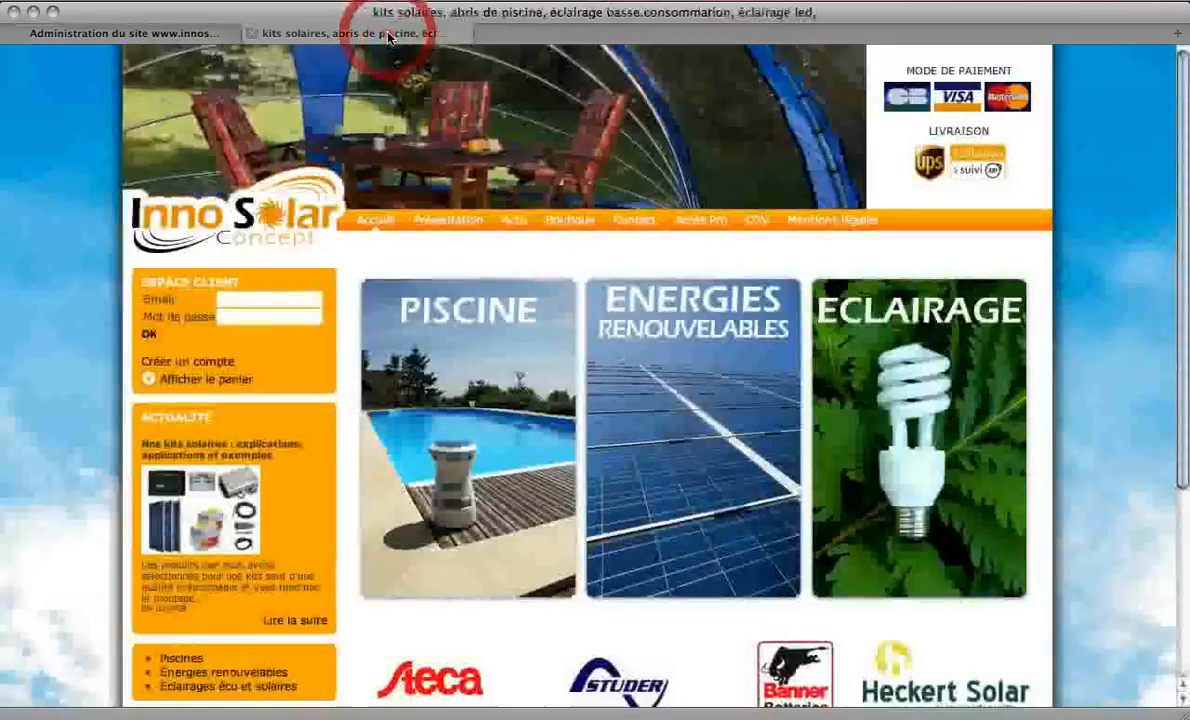
left_click(477, 361)
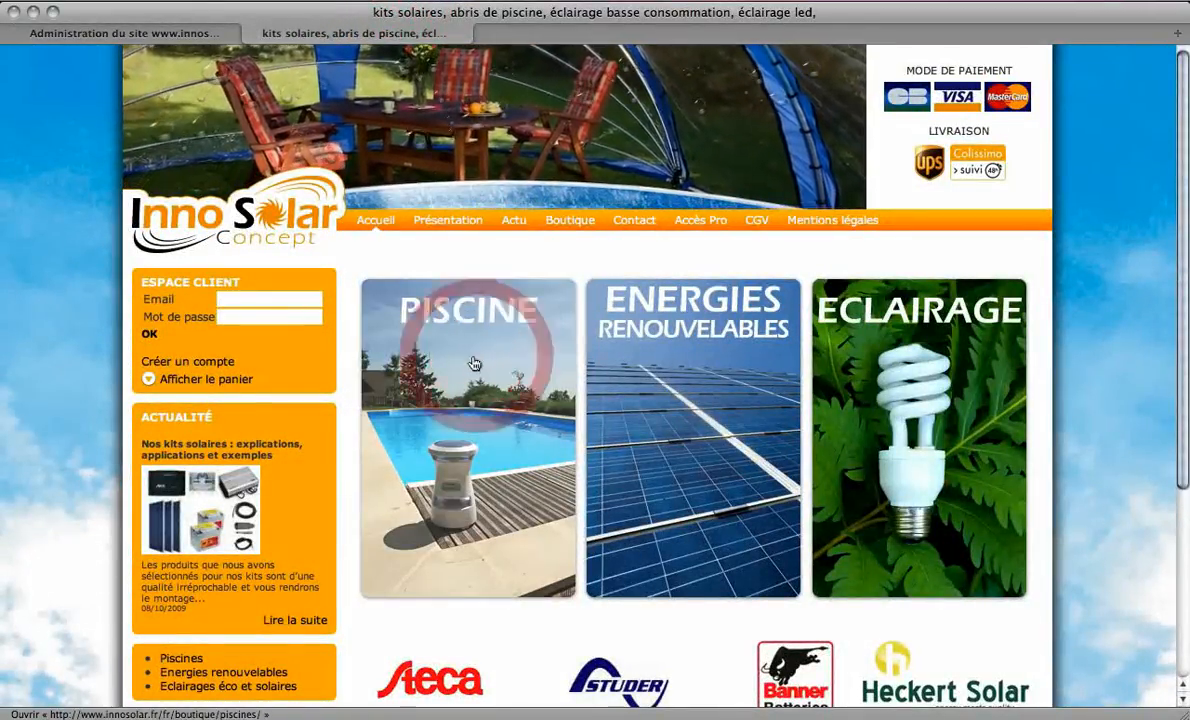
left_click(474, 585)
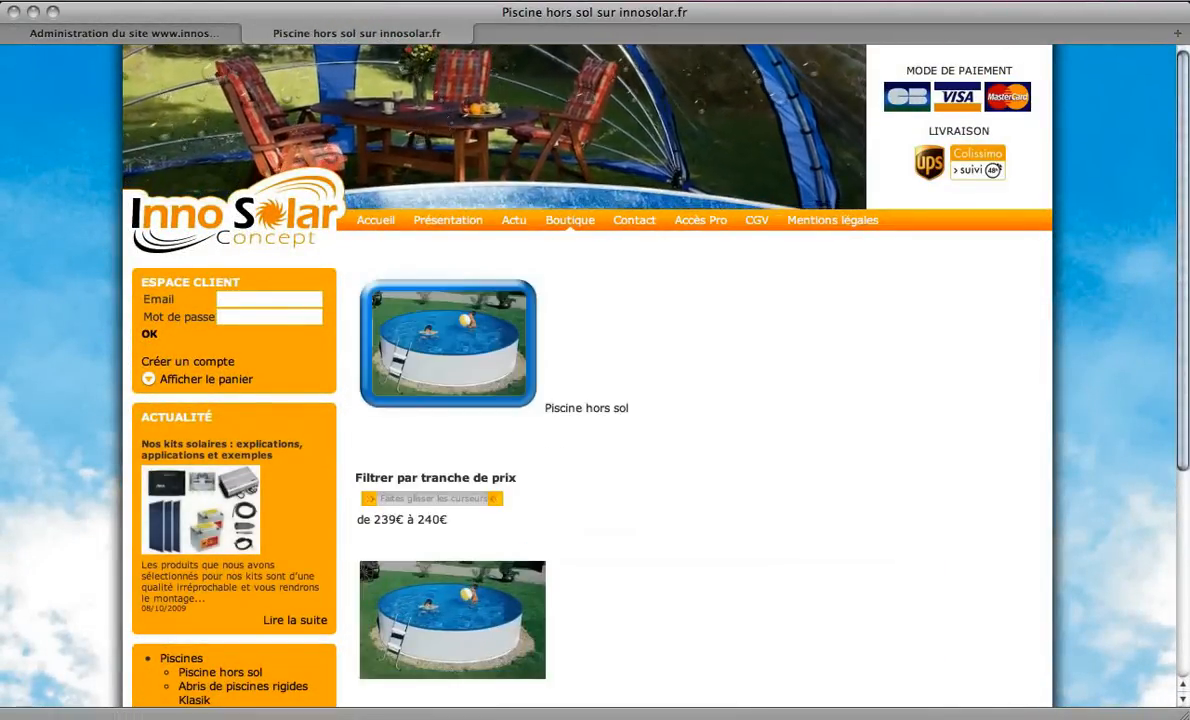
Step: Show the browser's toolbar and examine the Piscine hors sol page's web address, highlighting its piscine-hors-sol part before clearing the selection
left_click(285, 3)
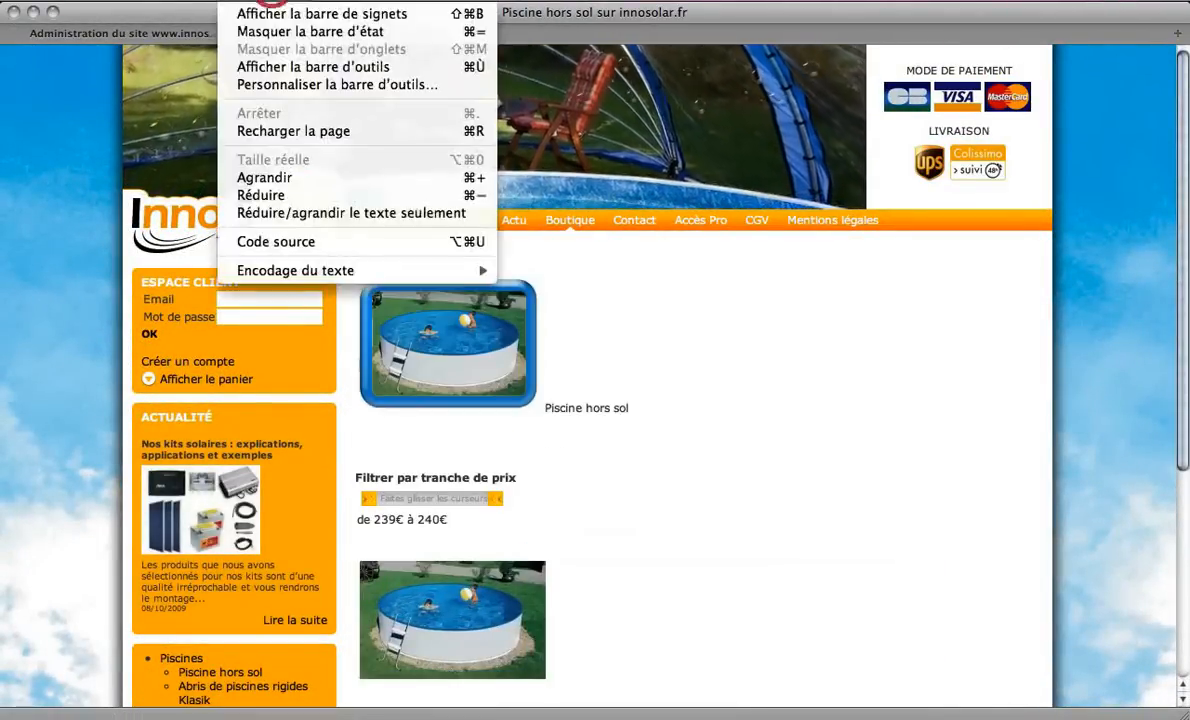
left_click(276, 66)
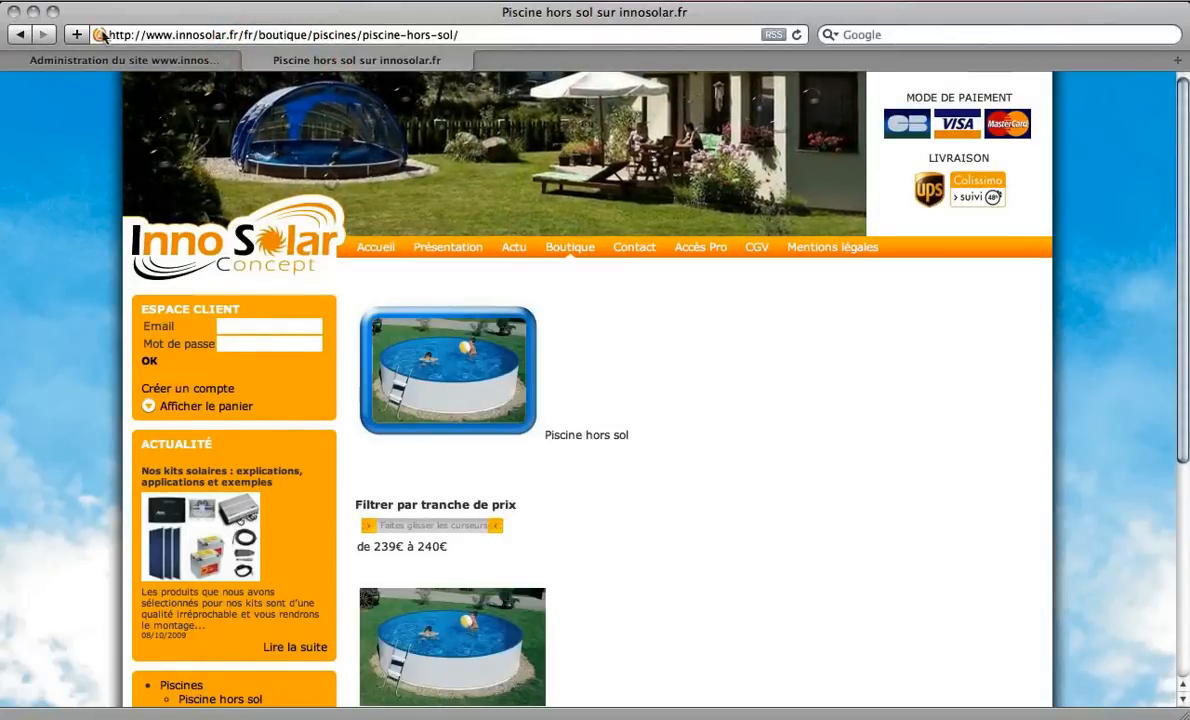
left_click_drag(109, 35, 455, 35)
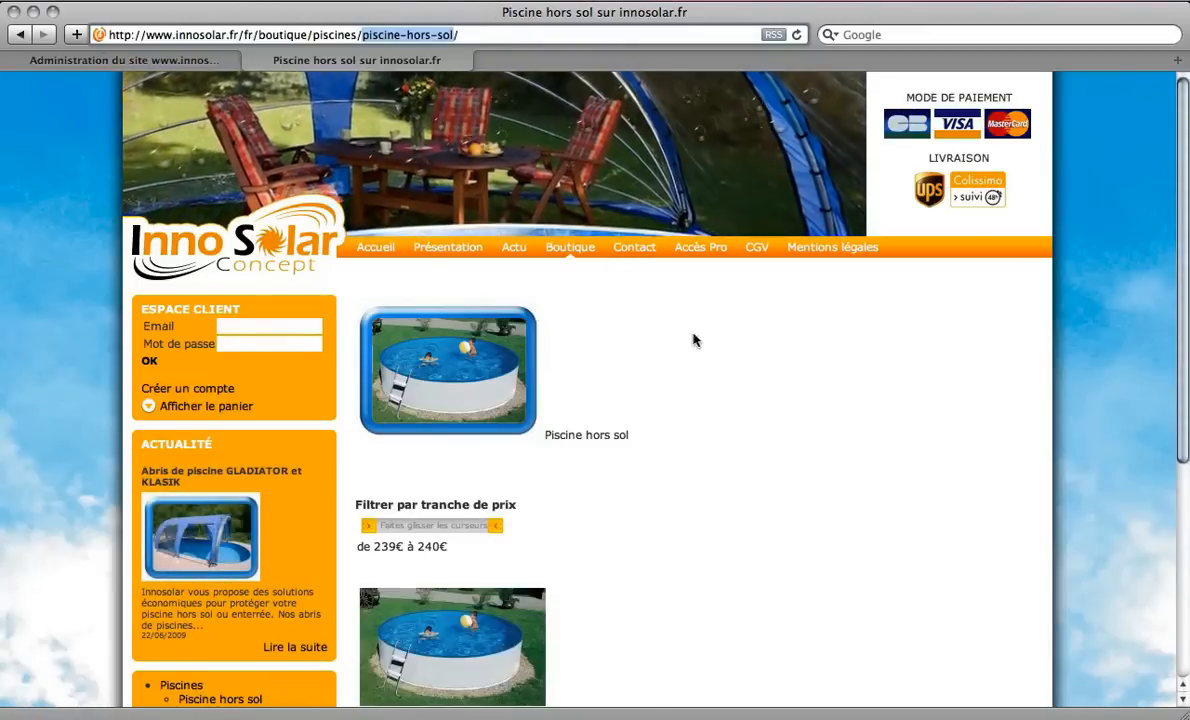
left_click(695, 341)
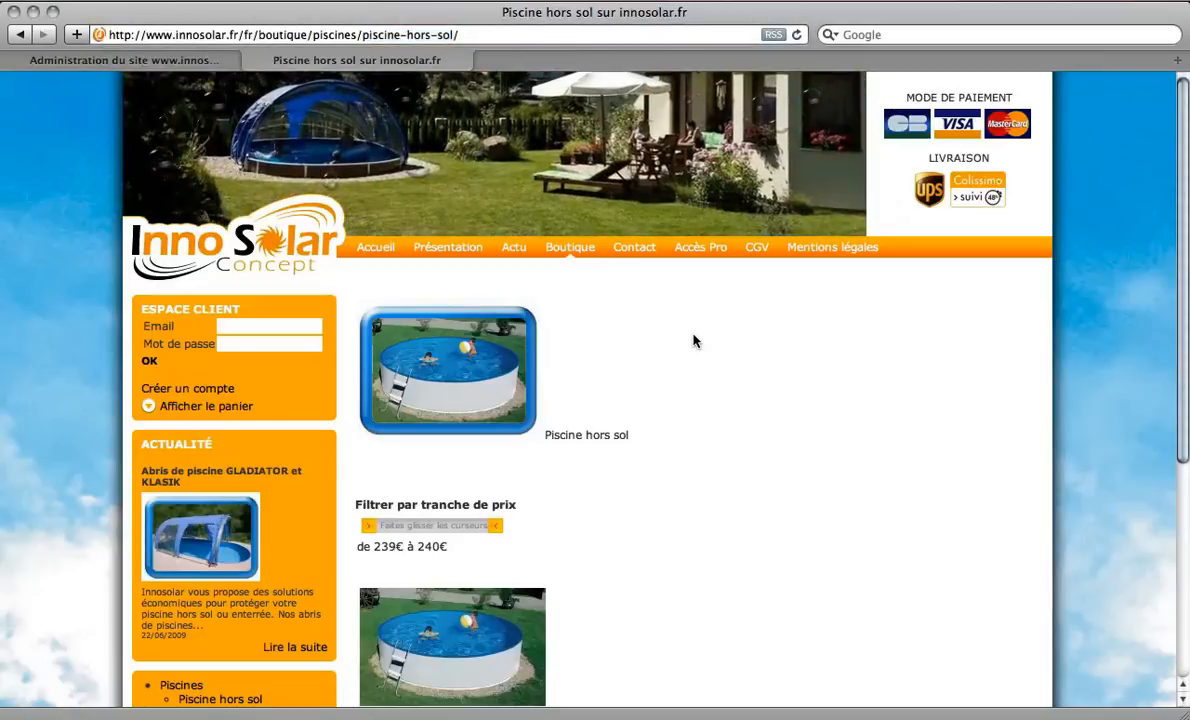